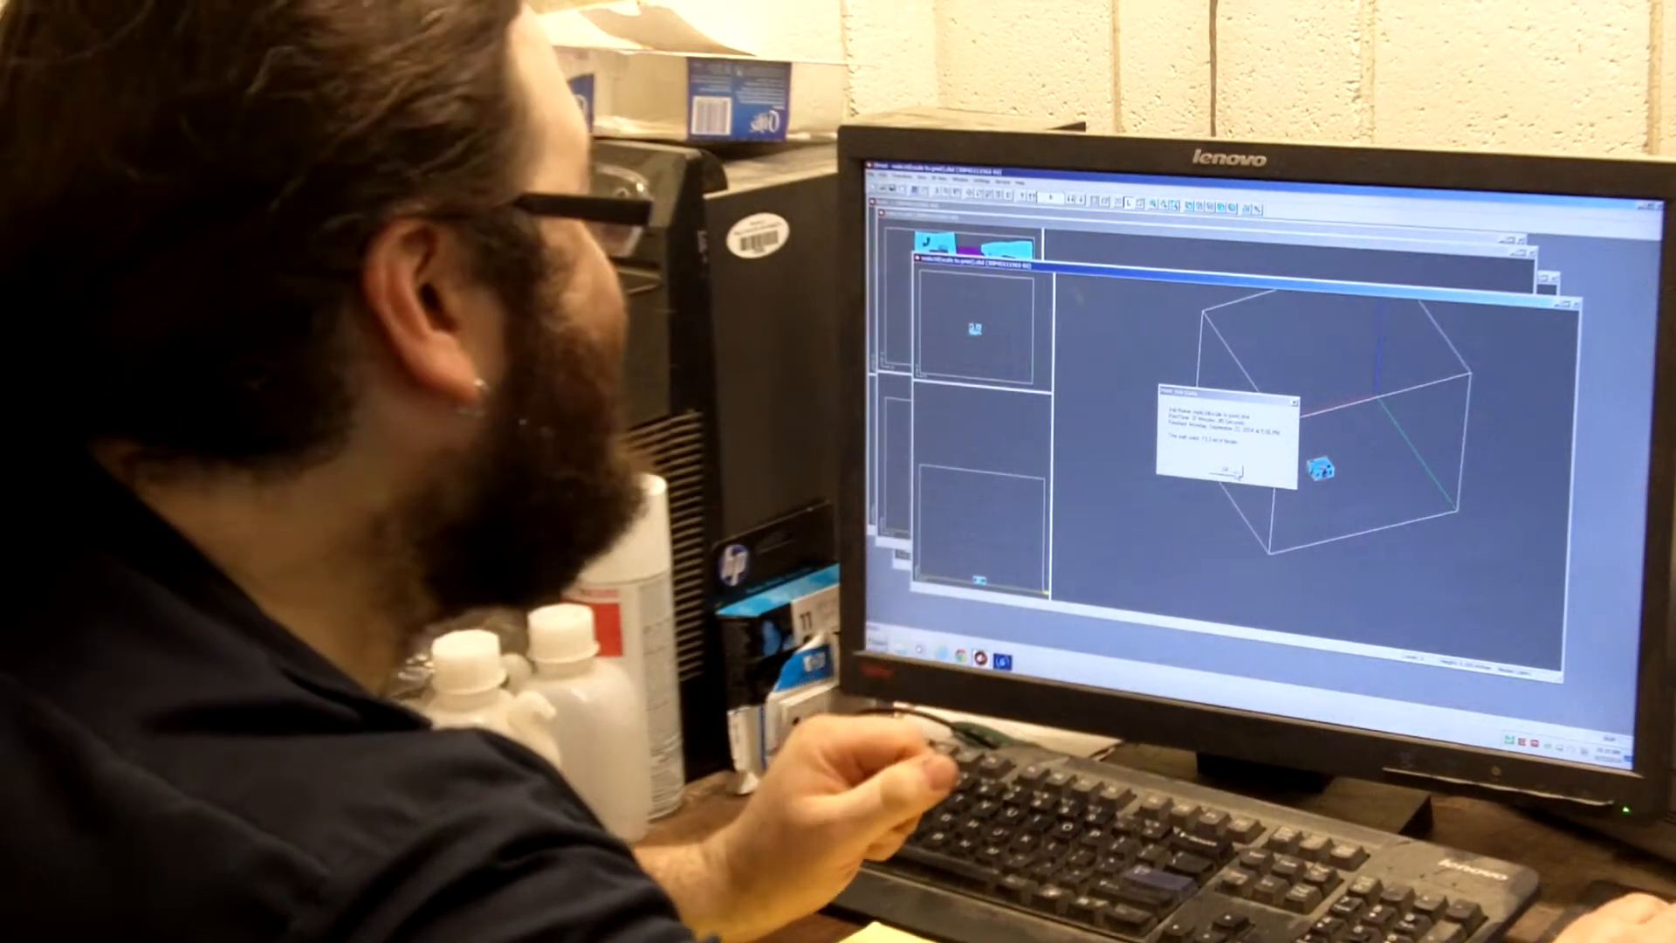
Dismiss the build notices, clear to an empty tray, close the build and the software update notice.
left_click(1229, 469)
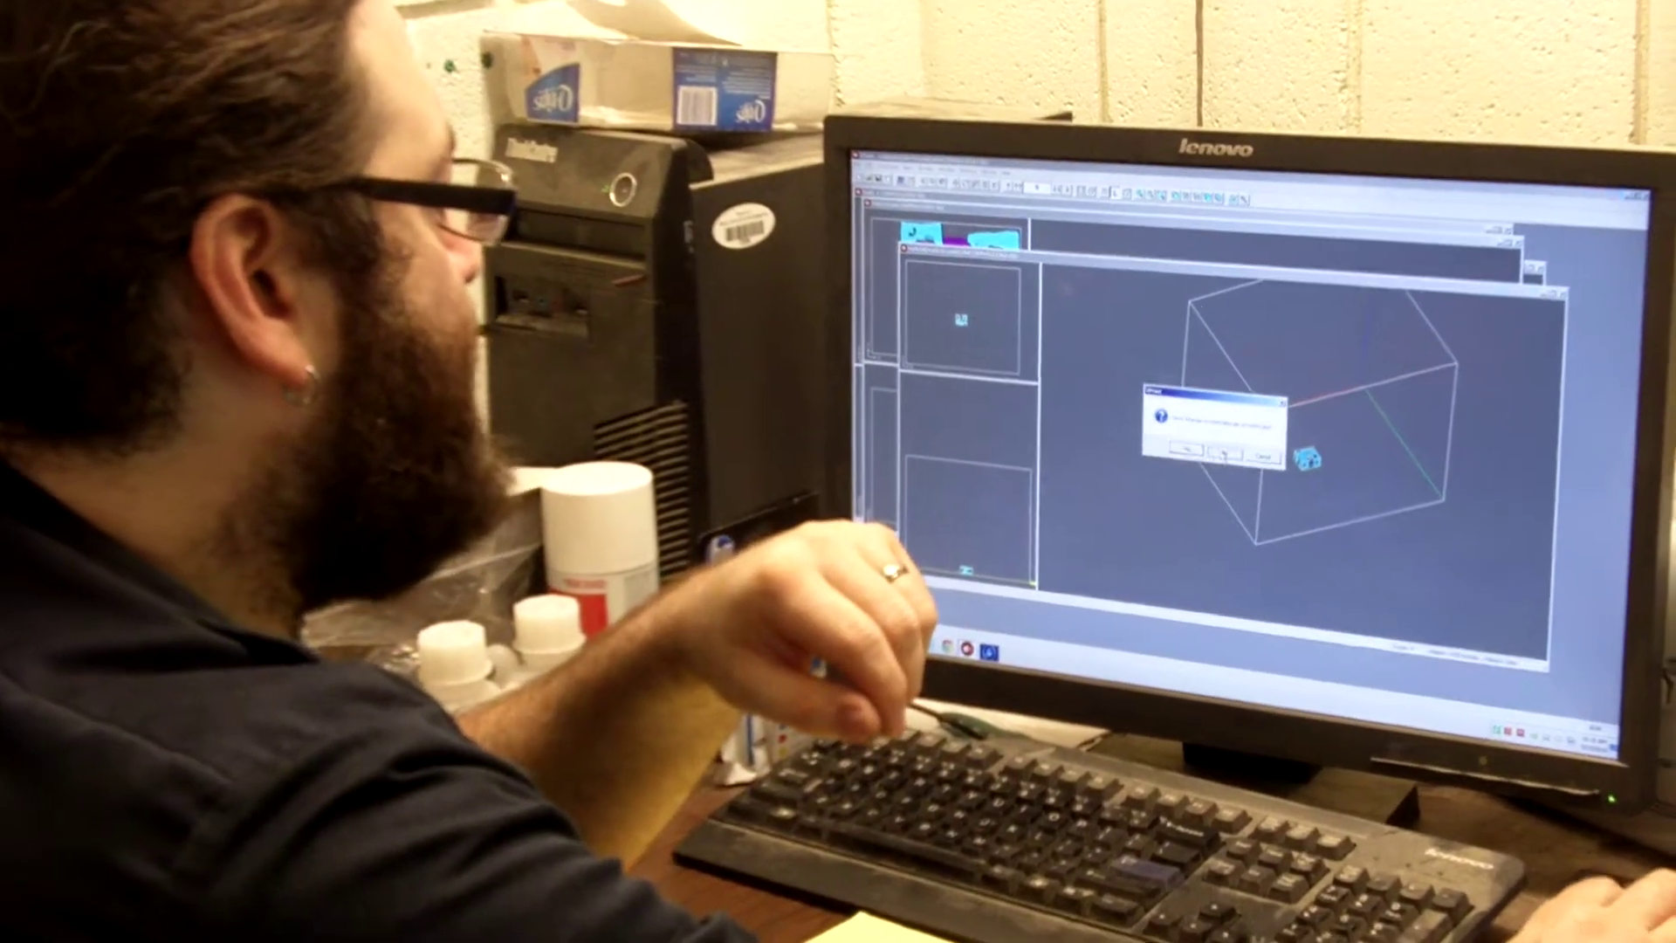
left_click(1199, 458)
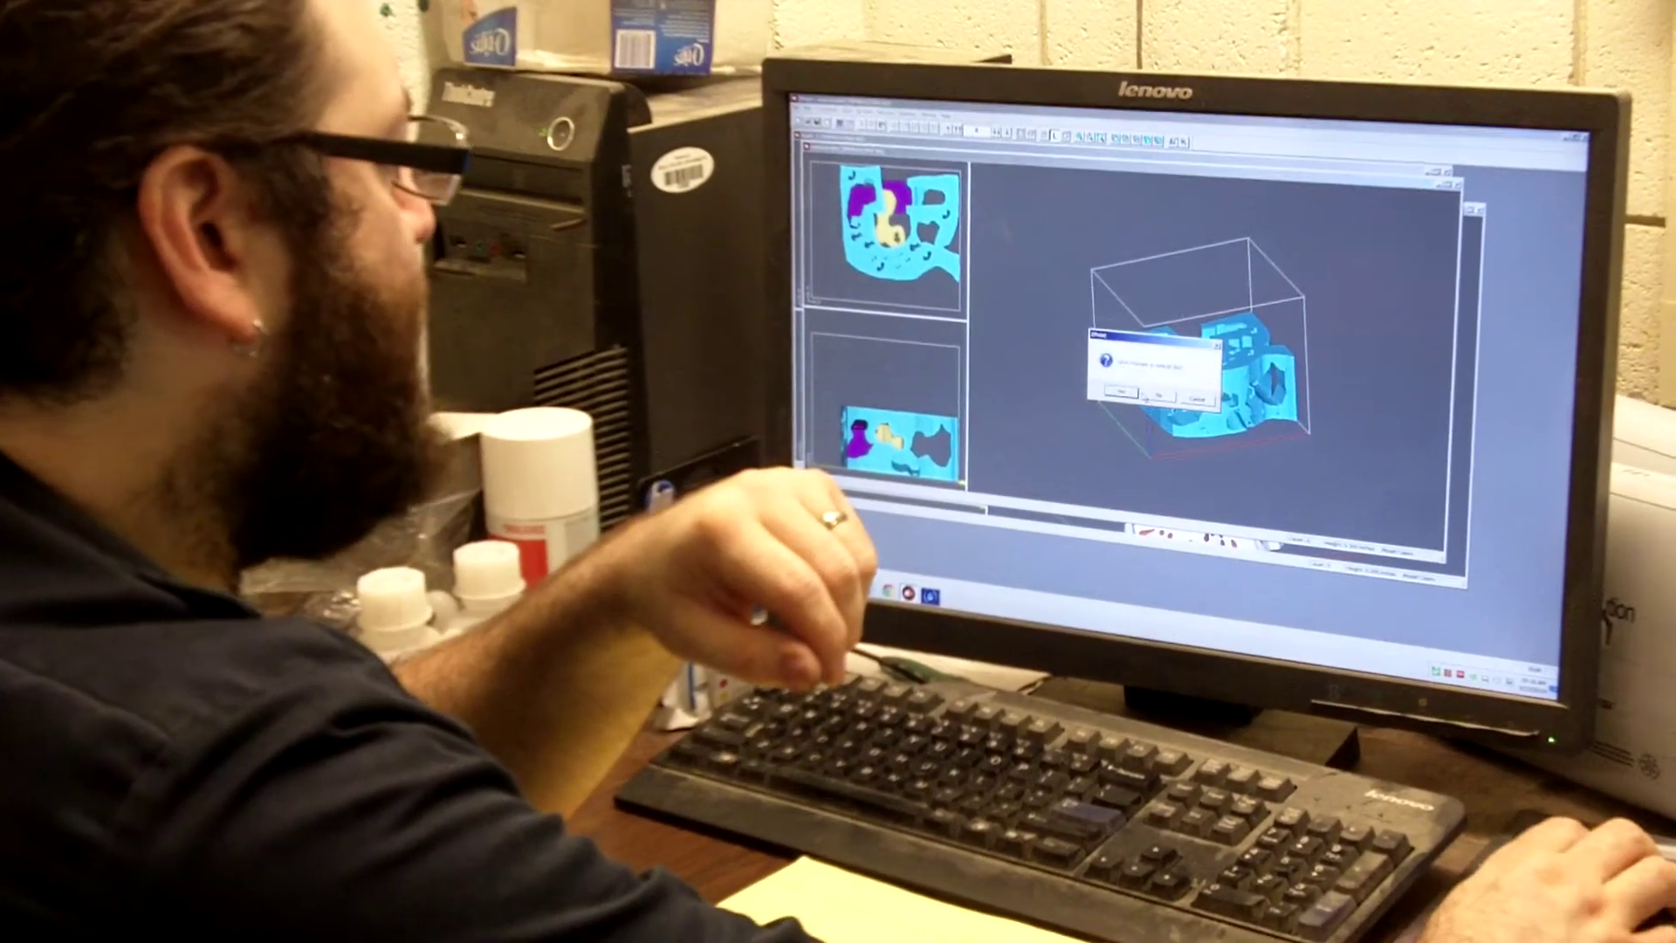
left_click(1158, 396)
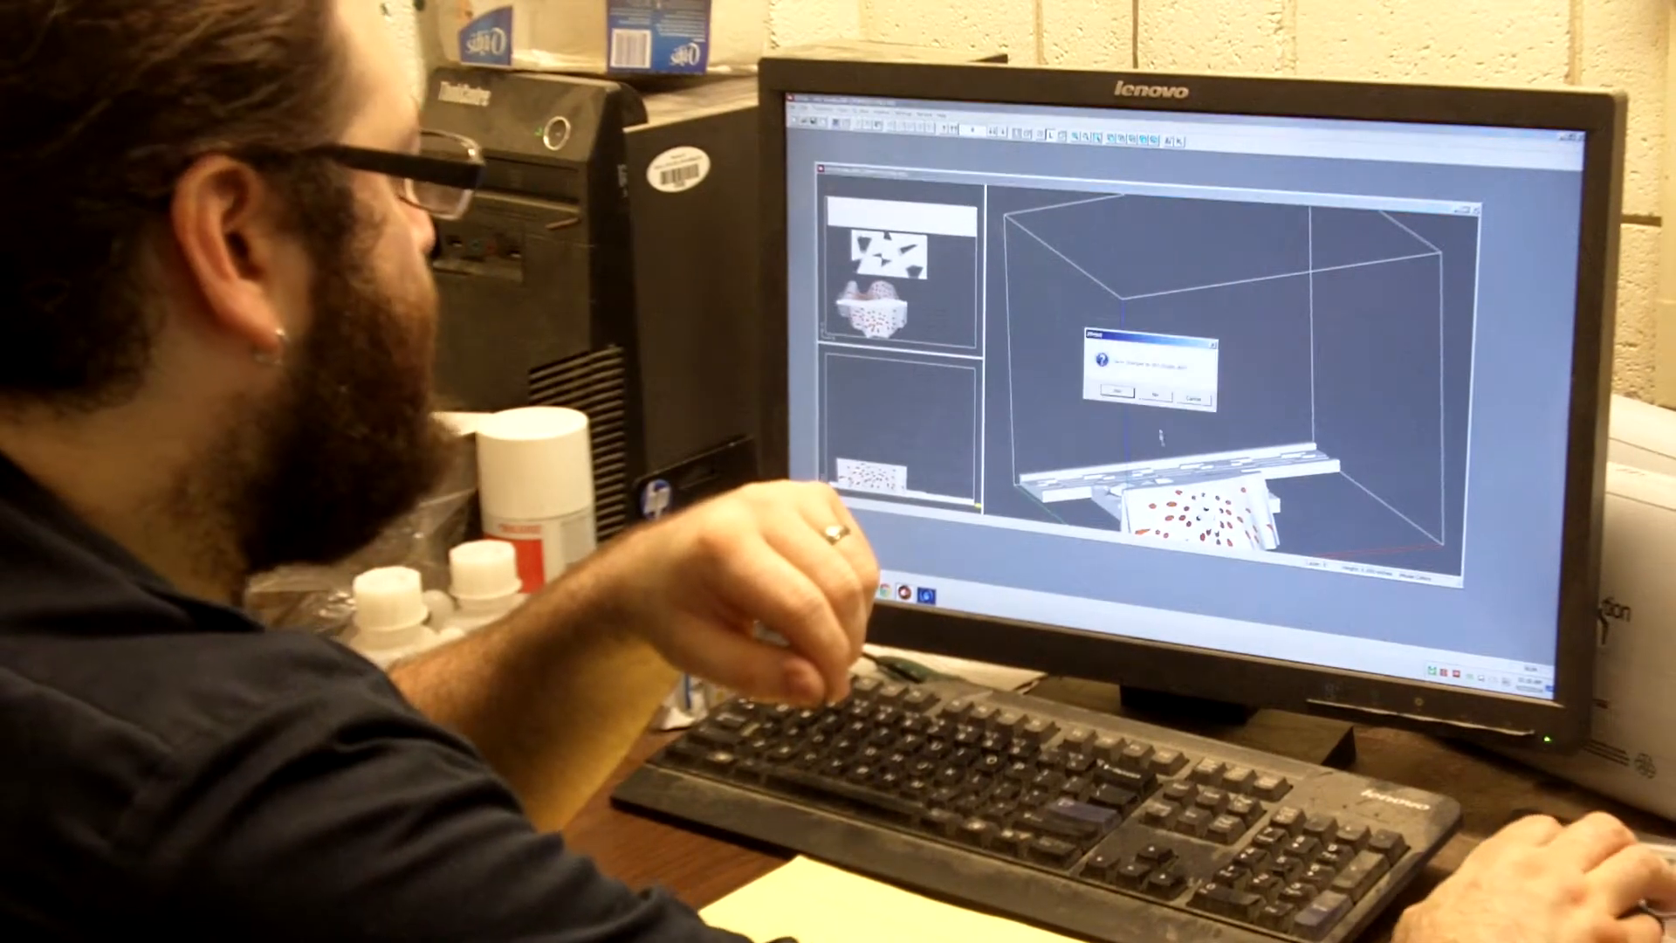
left_click(1161, 397)
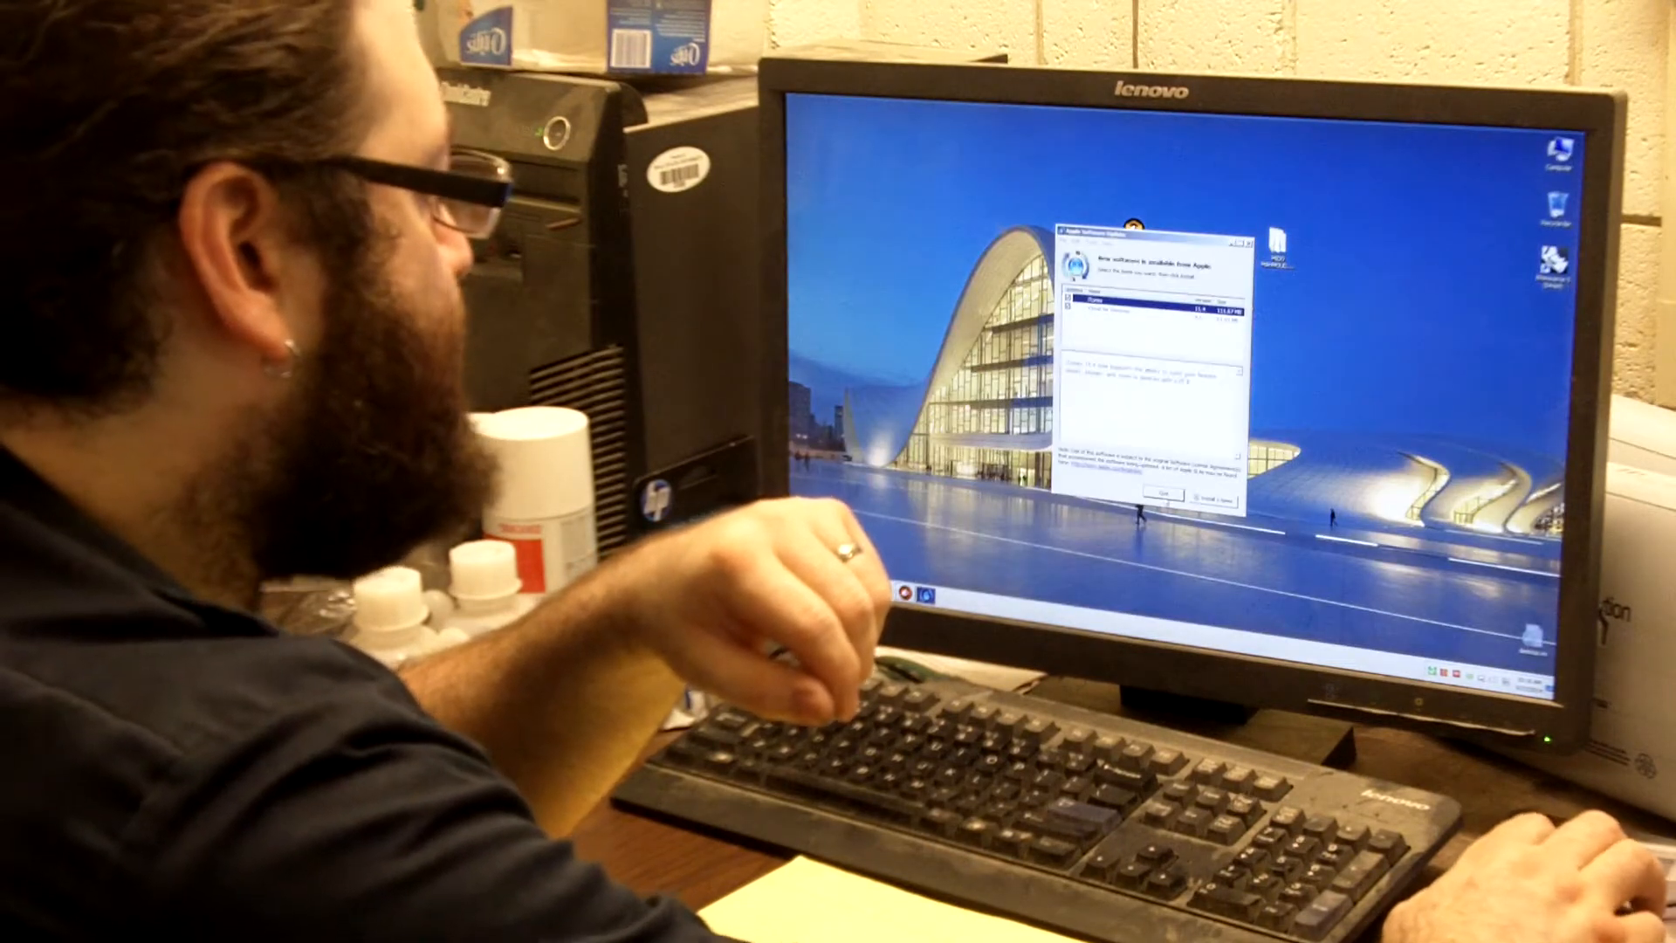
left_click(1163, 497)
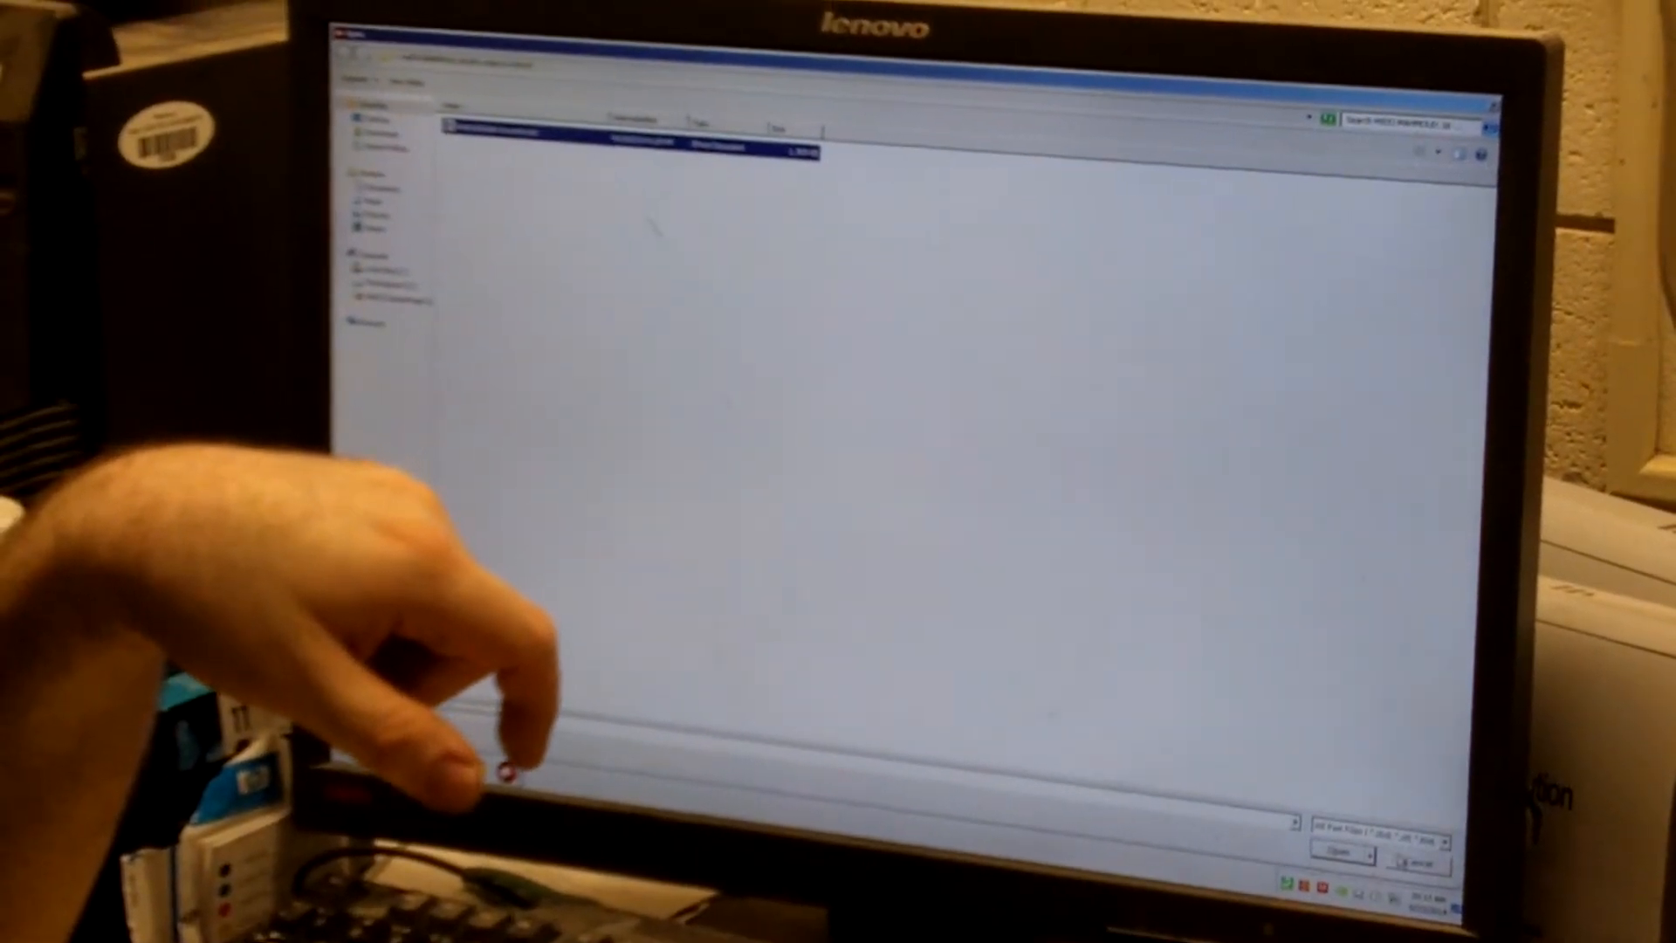
Cancel the file-open prompt so ZPrint keeps the new empty build tray.
key("Return")
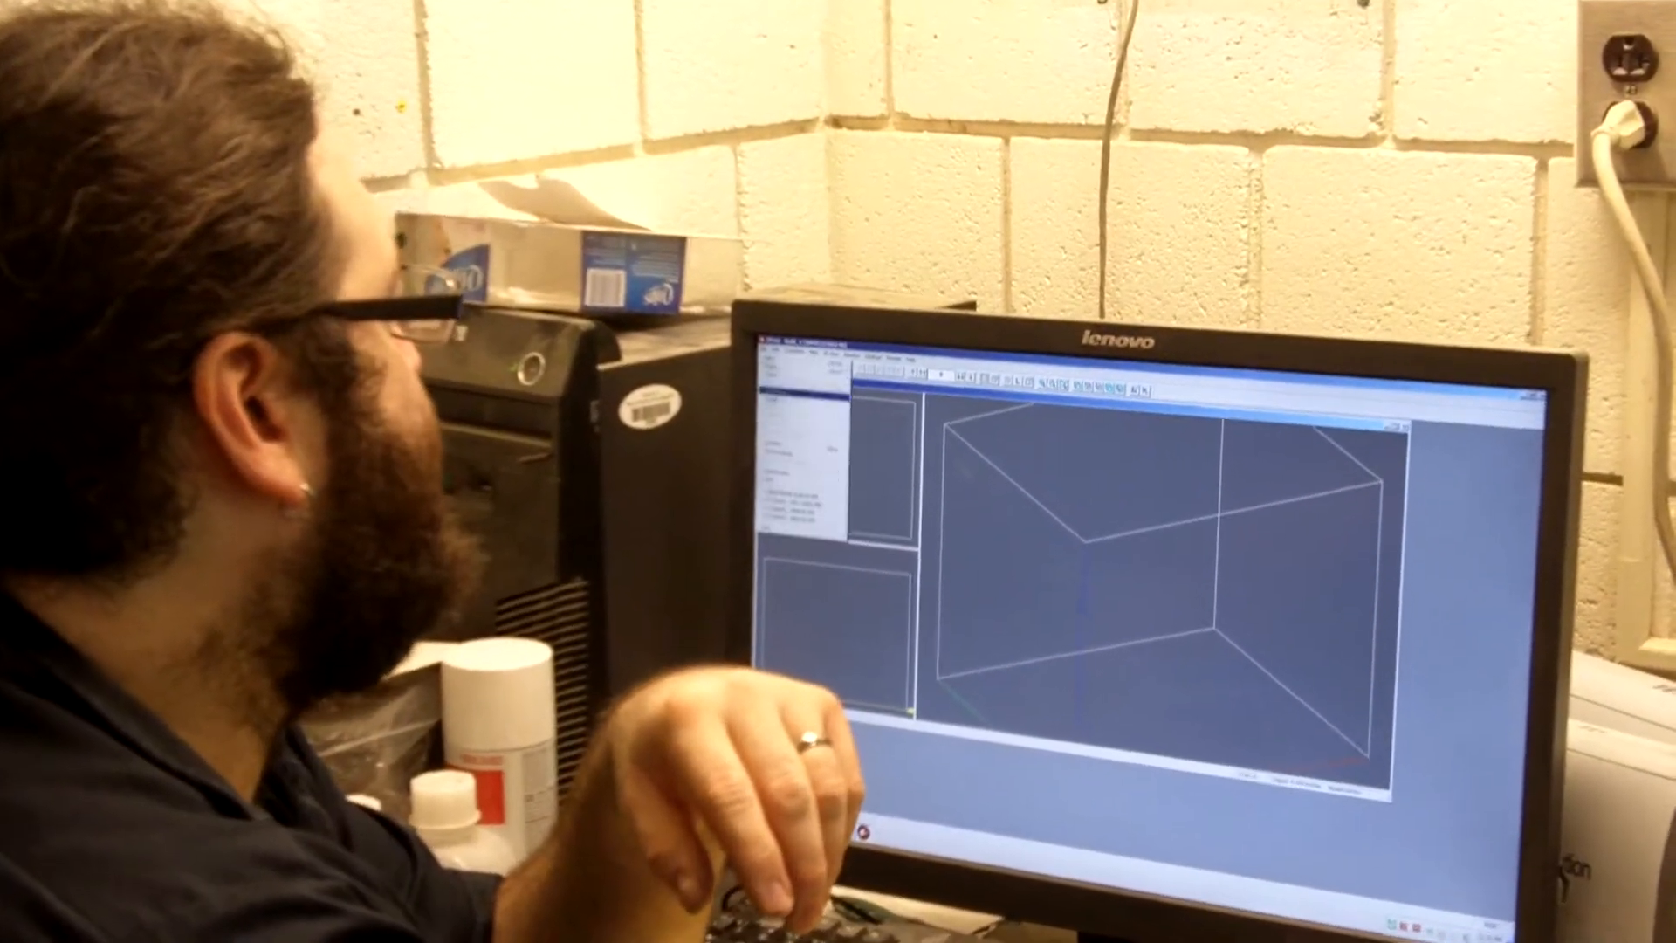
Browse into the model's folder and subfolder, then abandon opening and show the desktop.
key("alt+Tab")
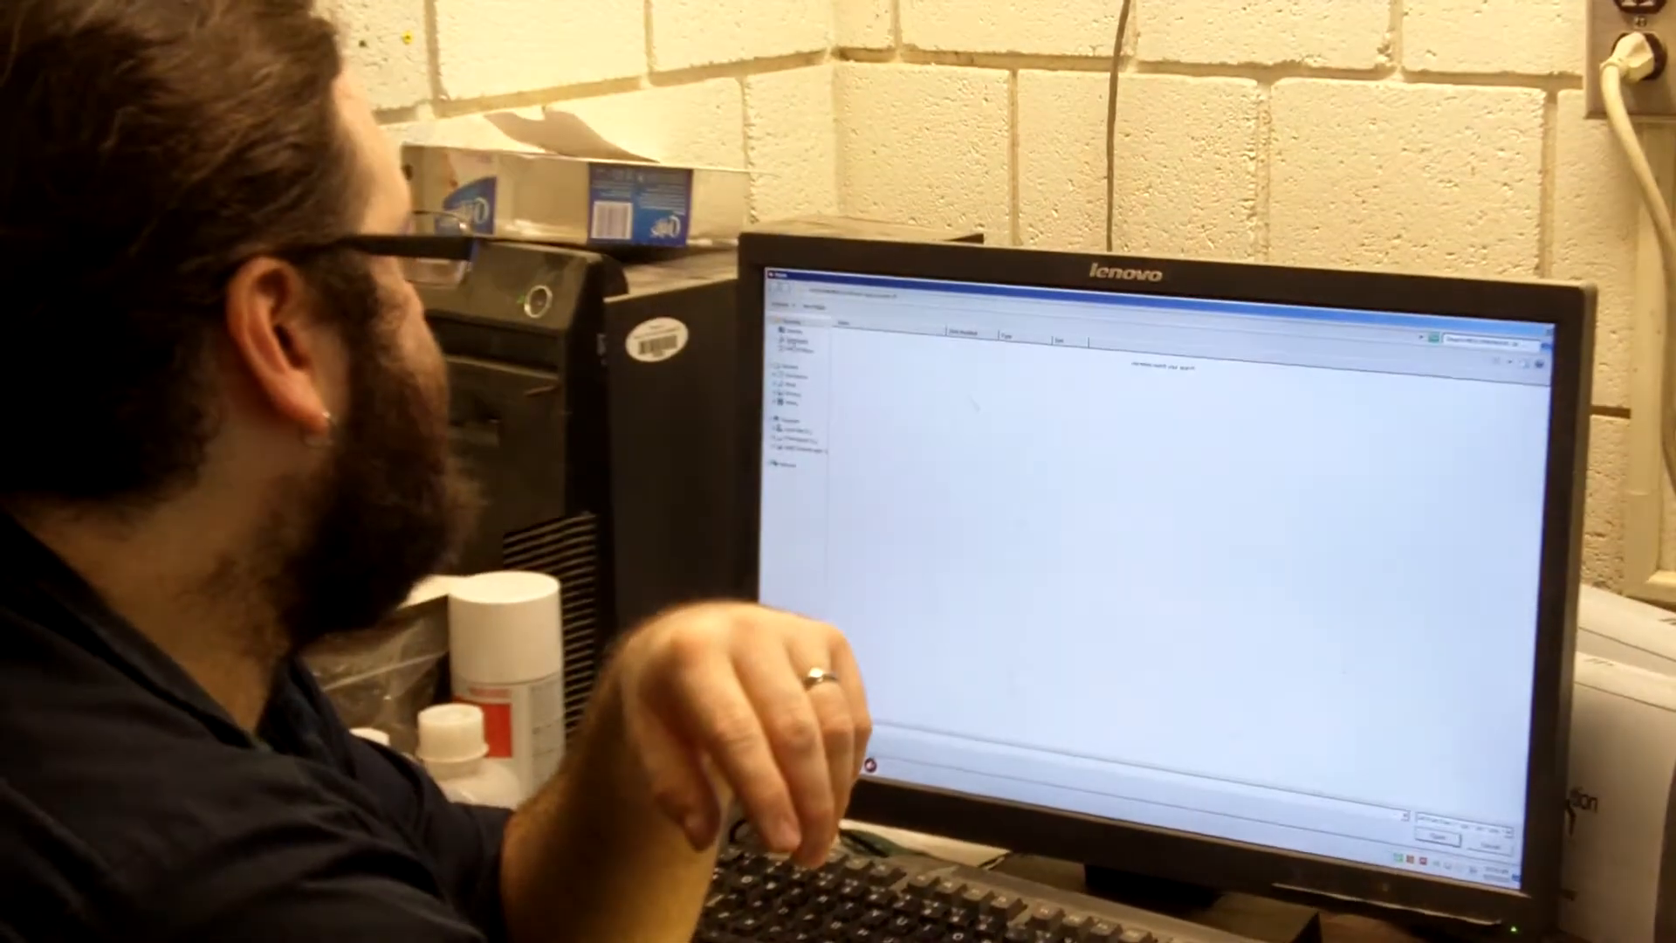
key("Return")
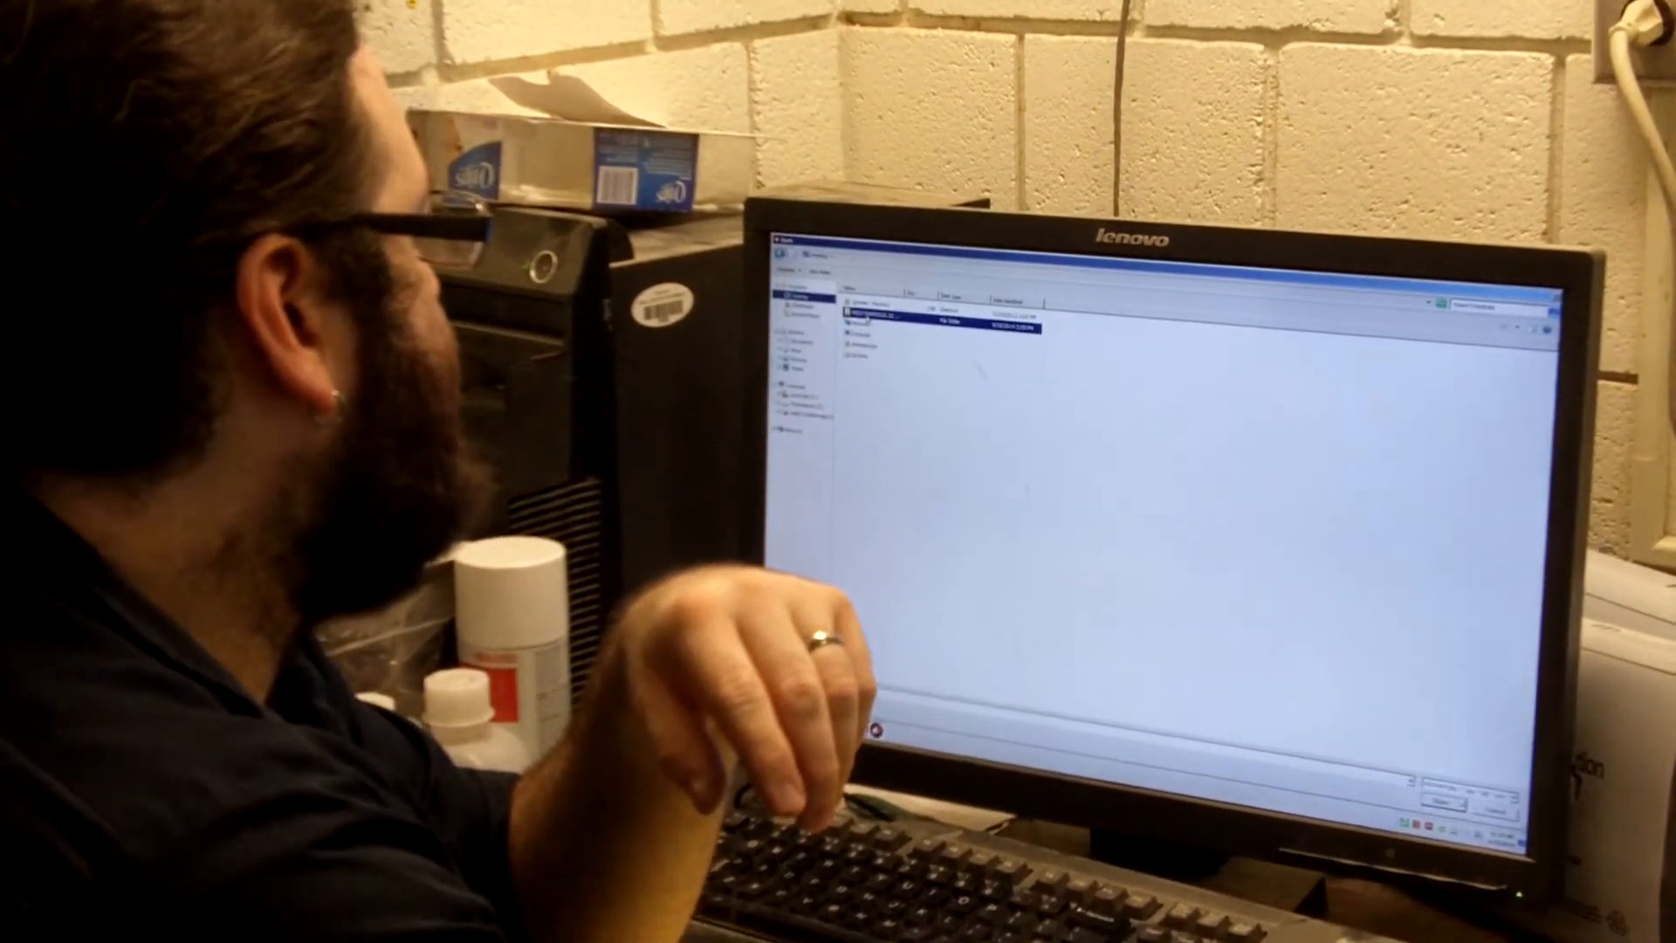
key("Return")
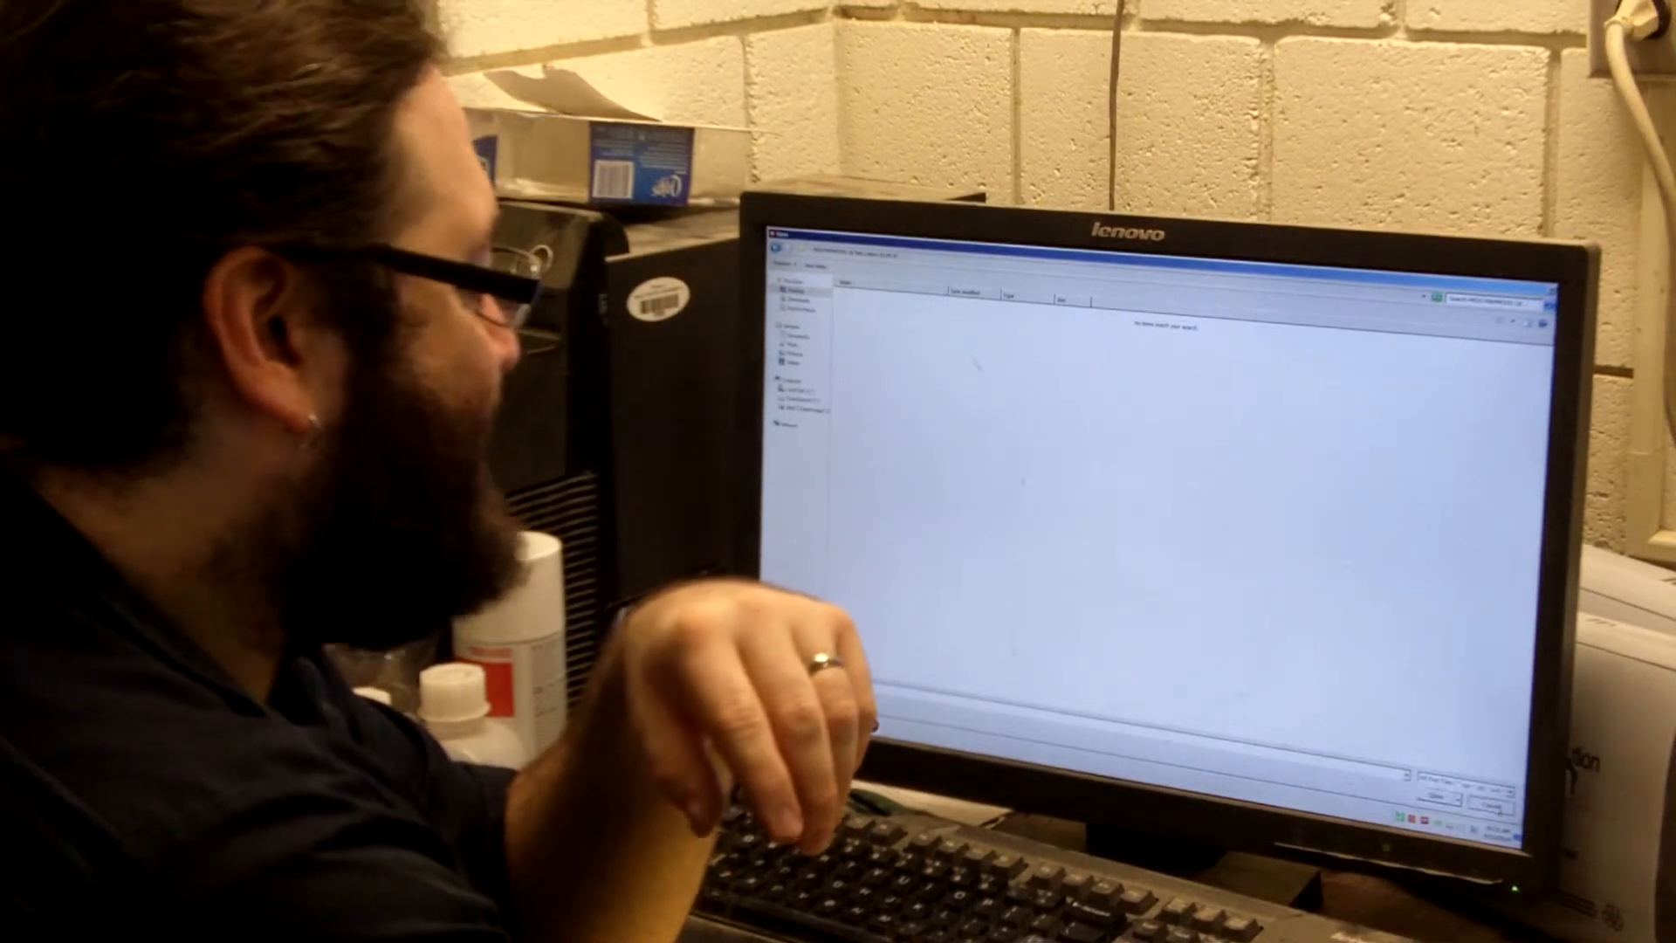
key("super+d")
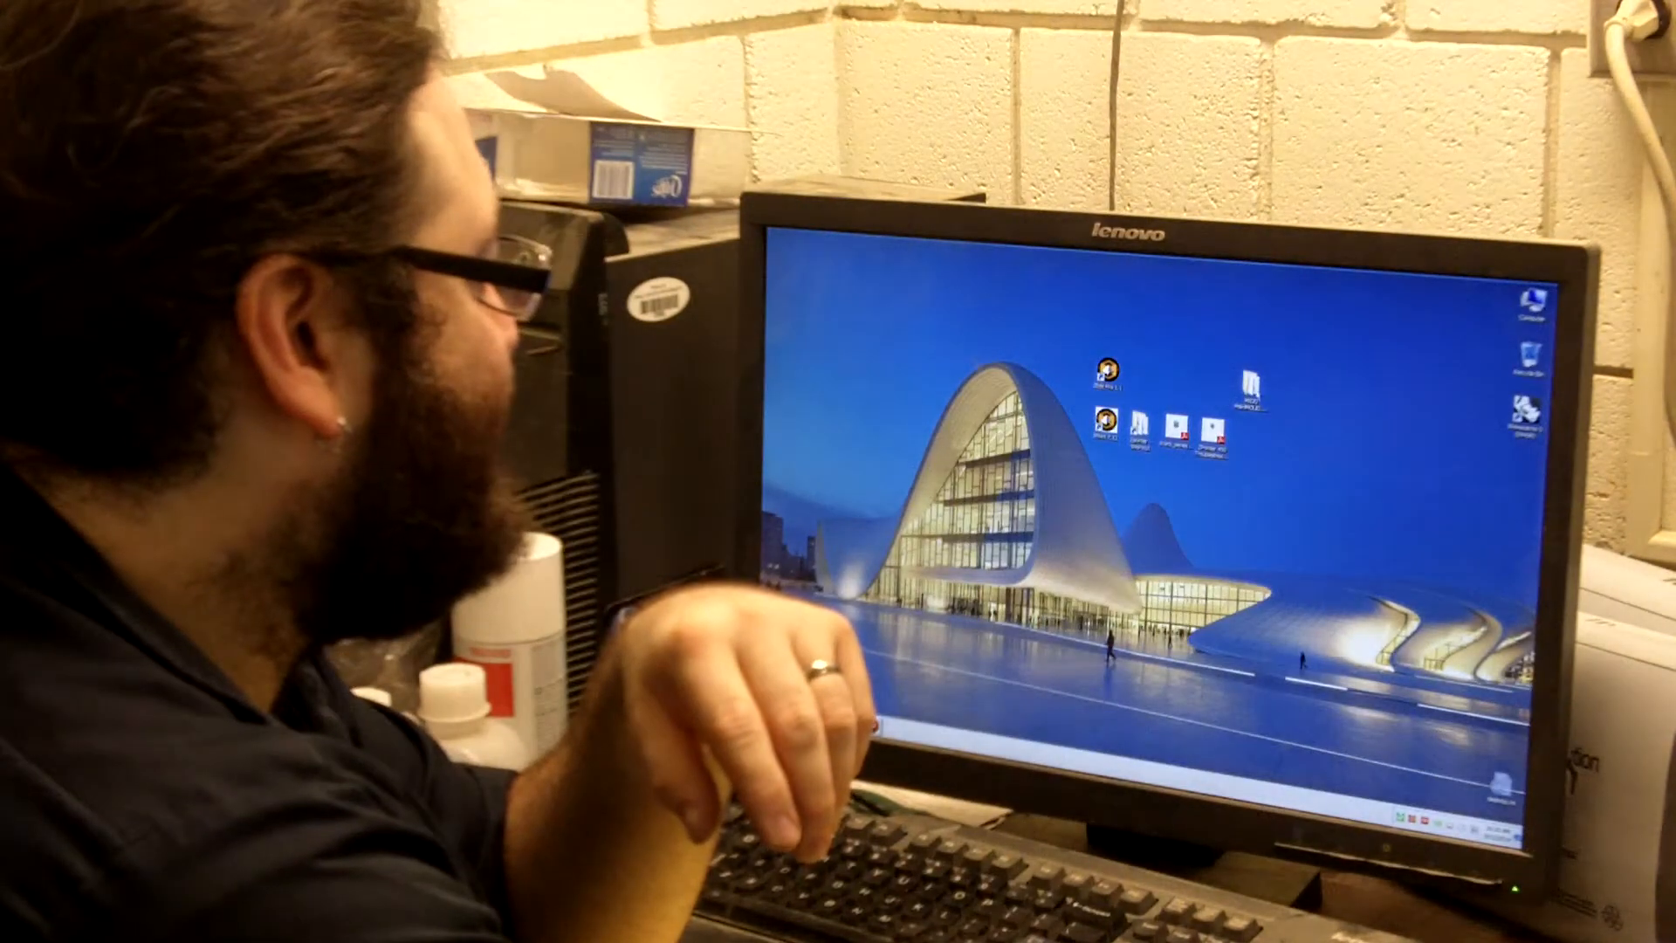
Bring up an Explorer window on the folder holding the client's colour model file.
key("super+e")
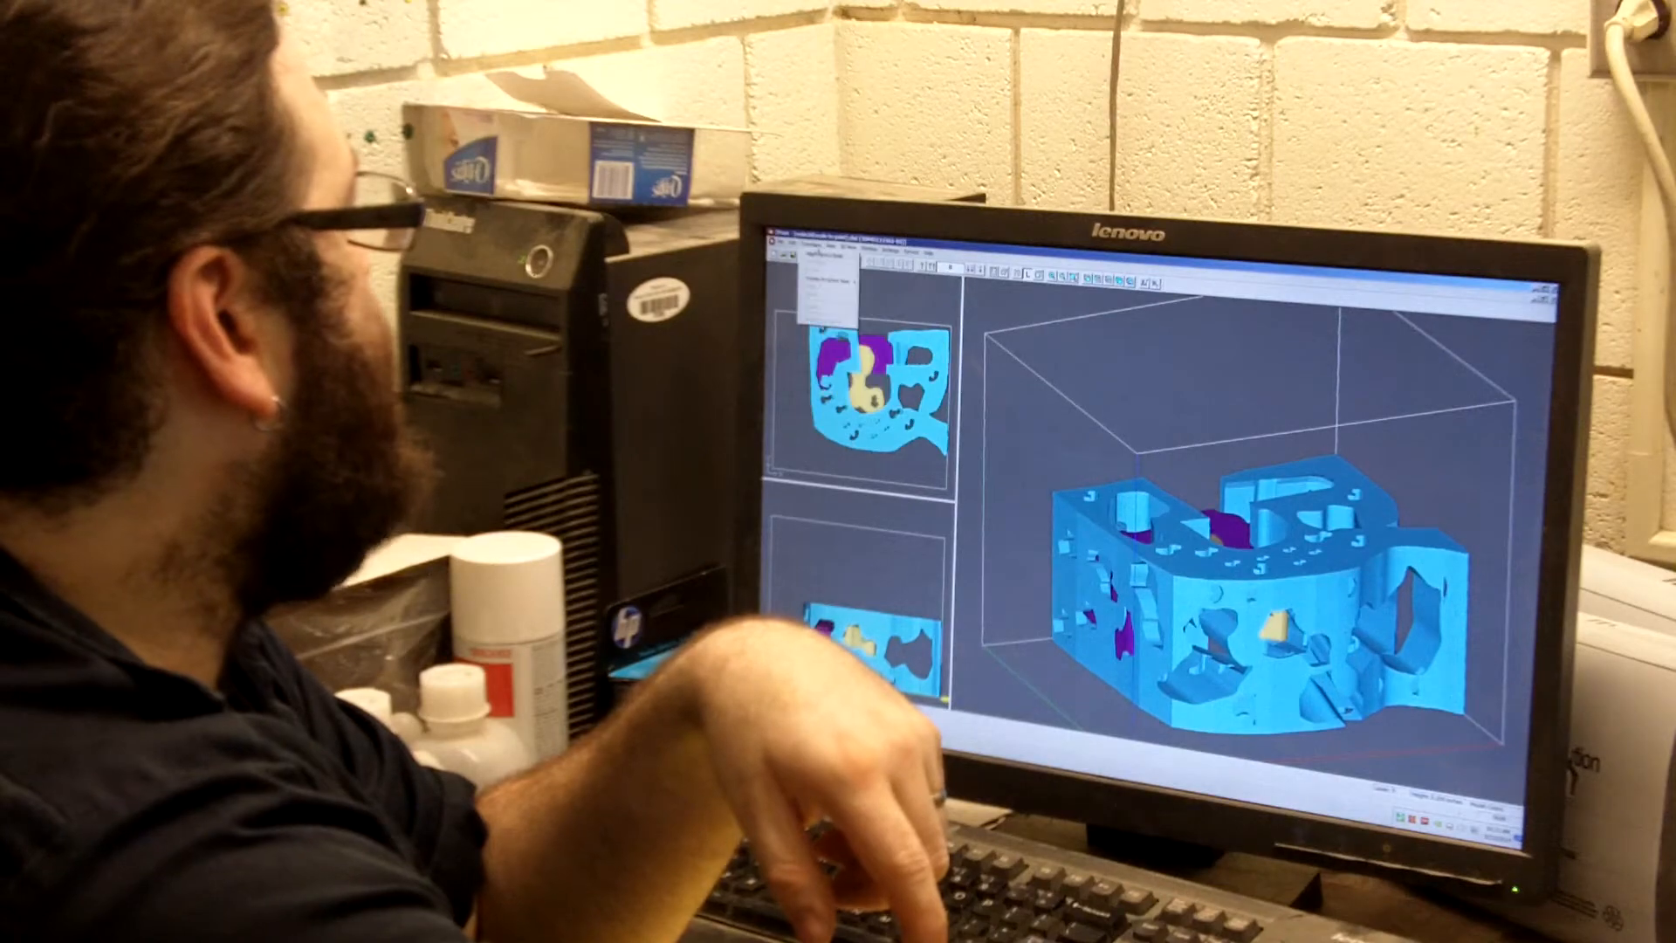
Close the open menu before reaching for the model's scale settings.
key("Escape")
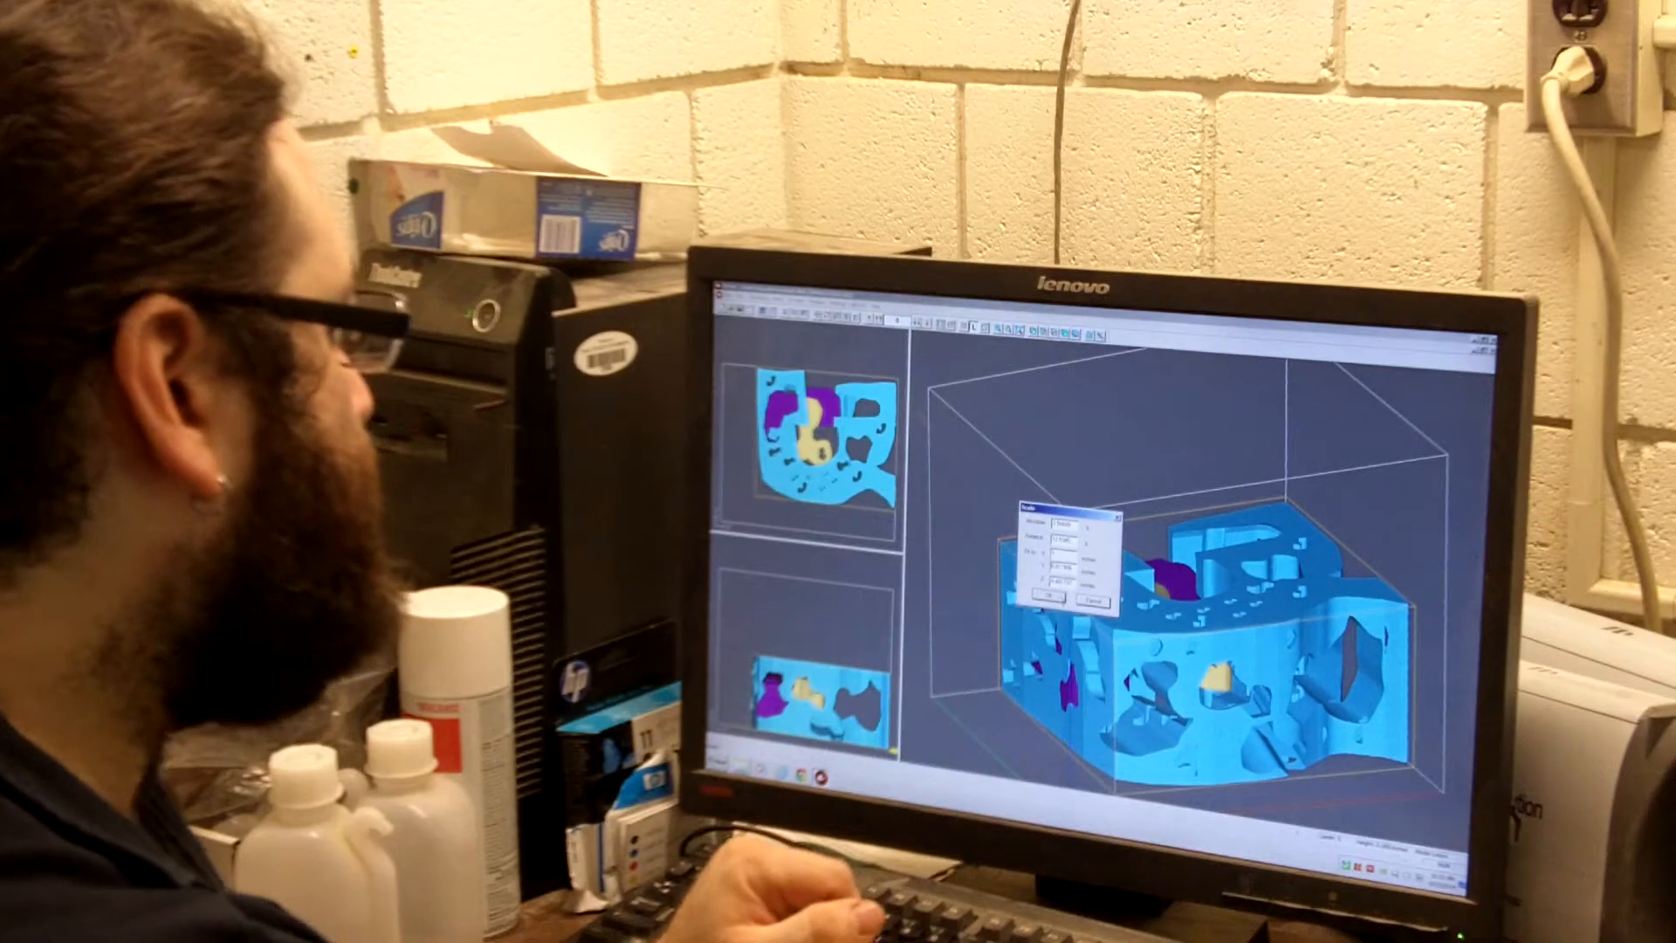
Apply the smaller scale factor and view the shrunken model in the tray from front and perspective.
key("Return")
key("KP_1")
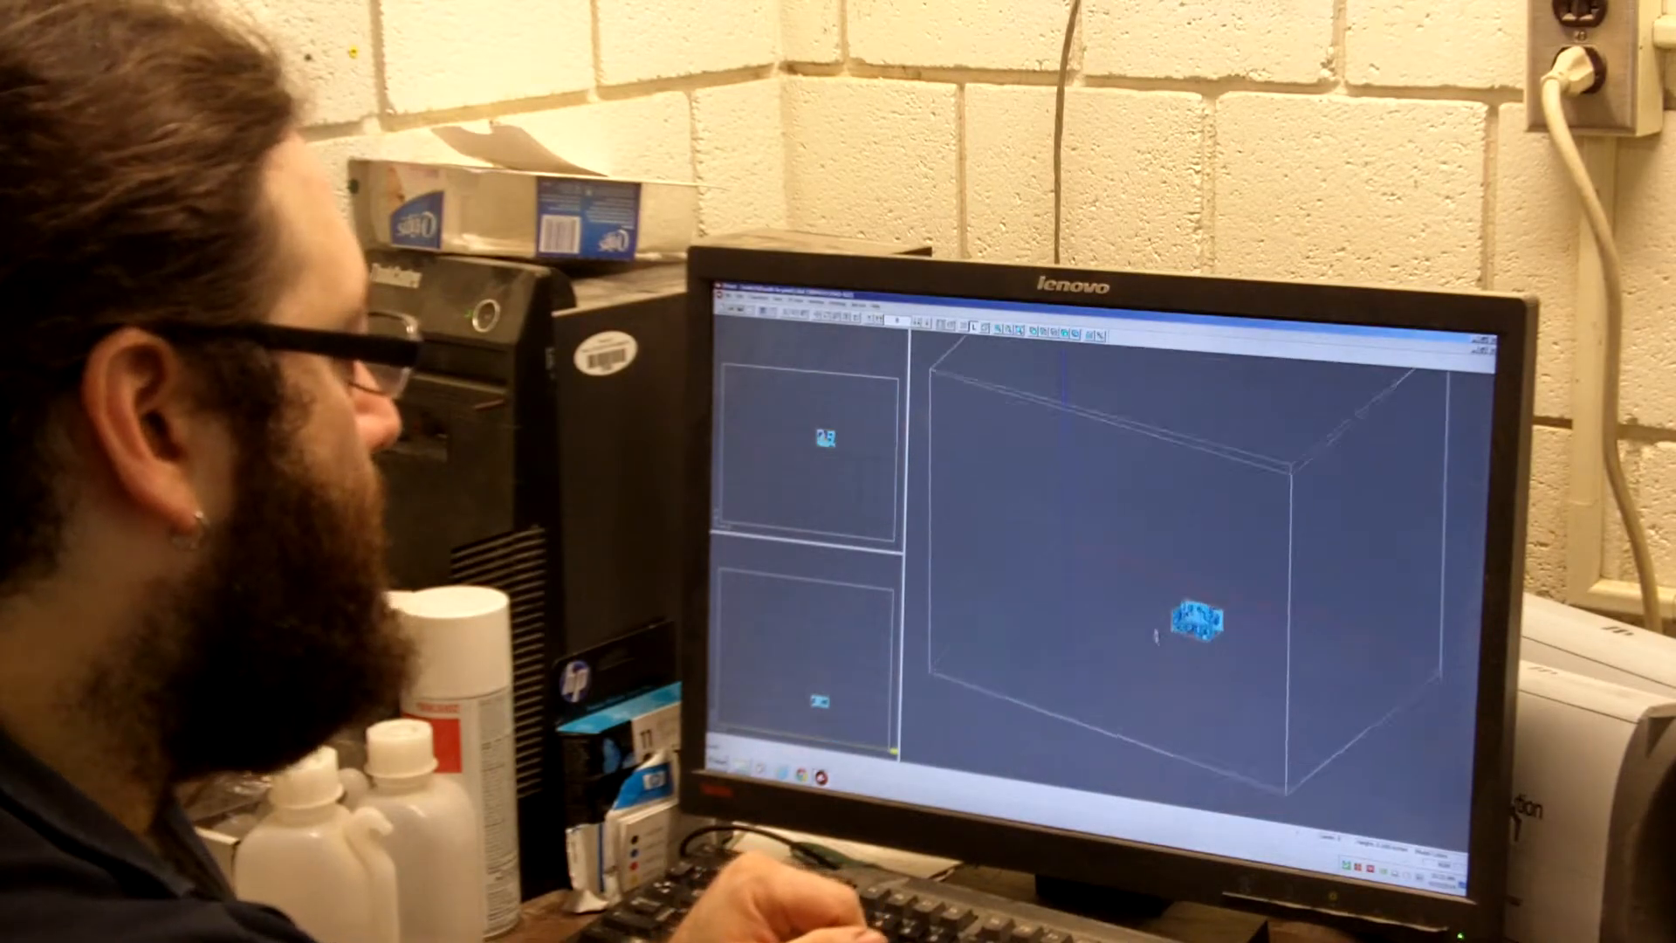
key("KP_1")
key("KP_0")
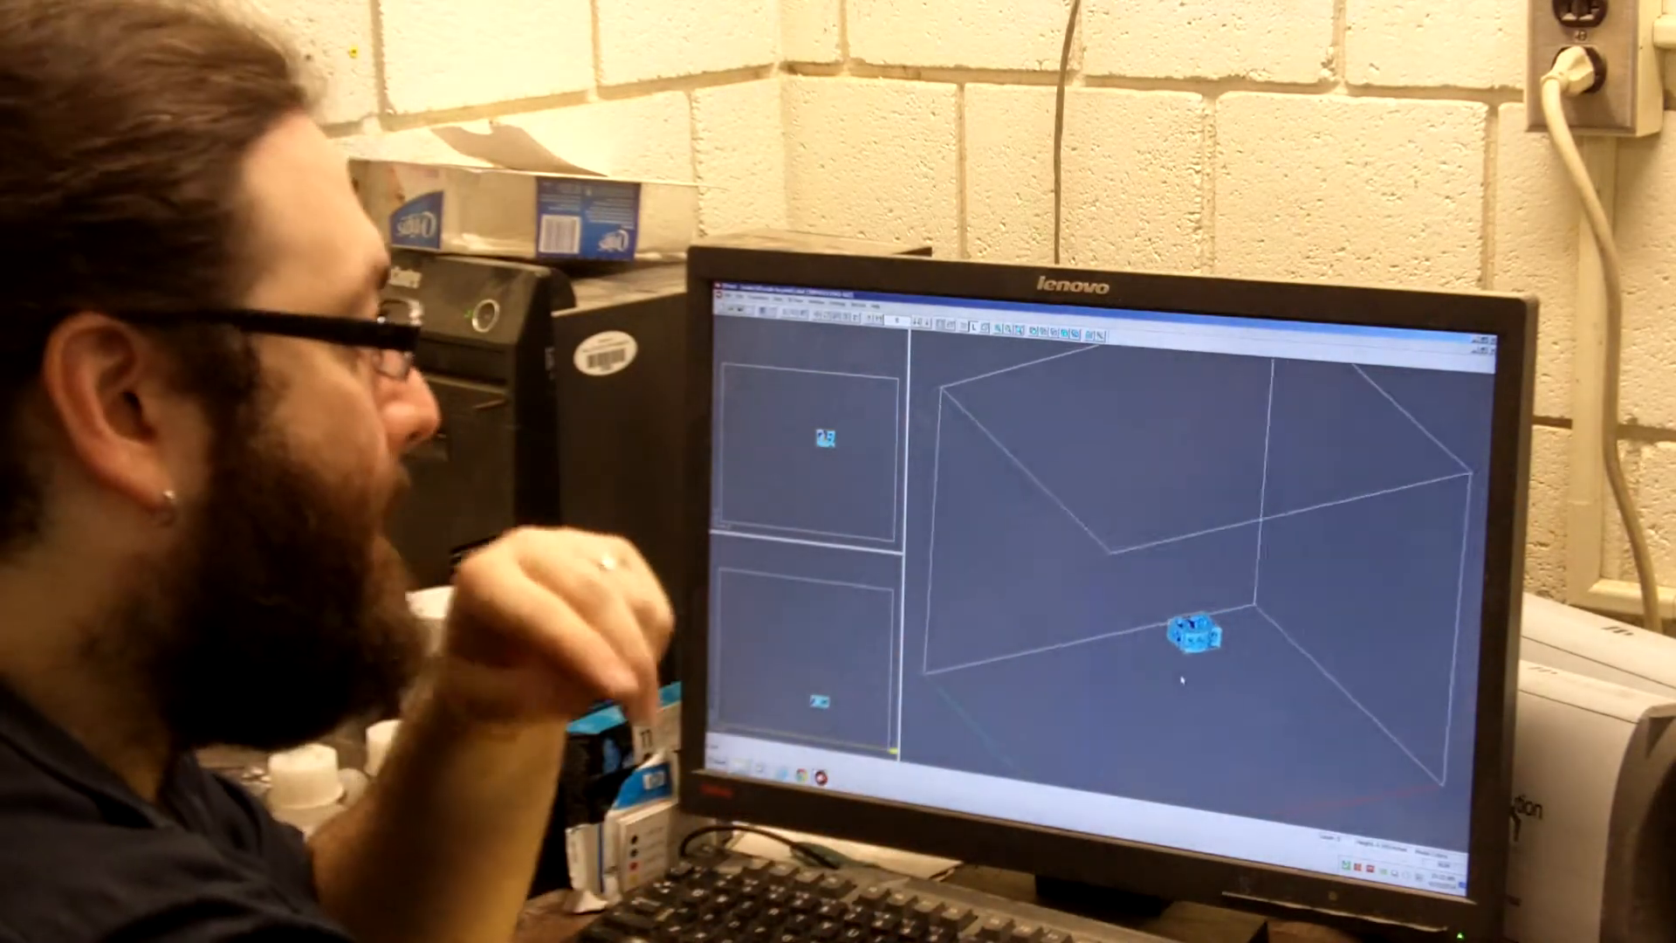
mouse_move(1181, 679)
middle_mouse_down()
mouse_move(1201, 665)
mouse_move(1089, 574)
mouse_move(1126, 590)
middle_mouse_up()
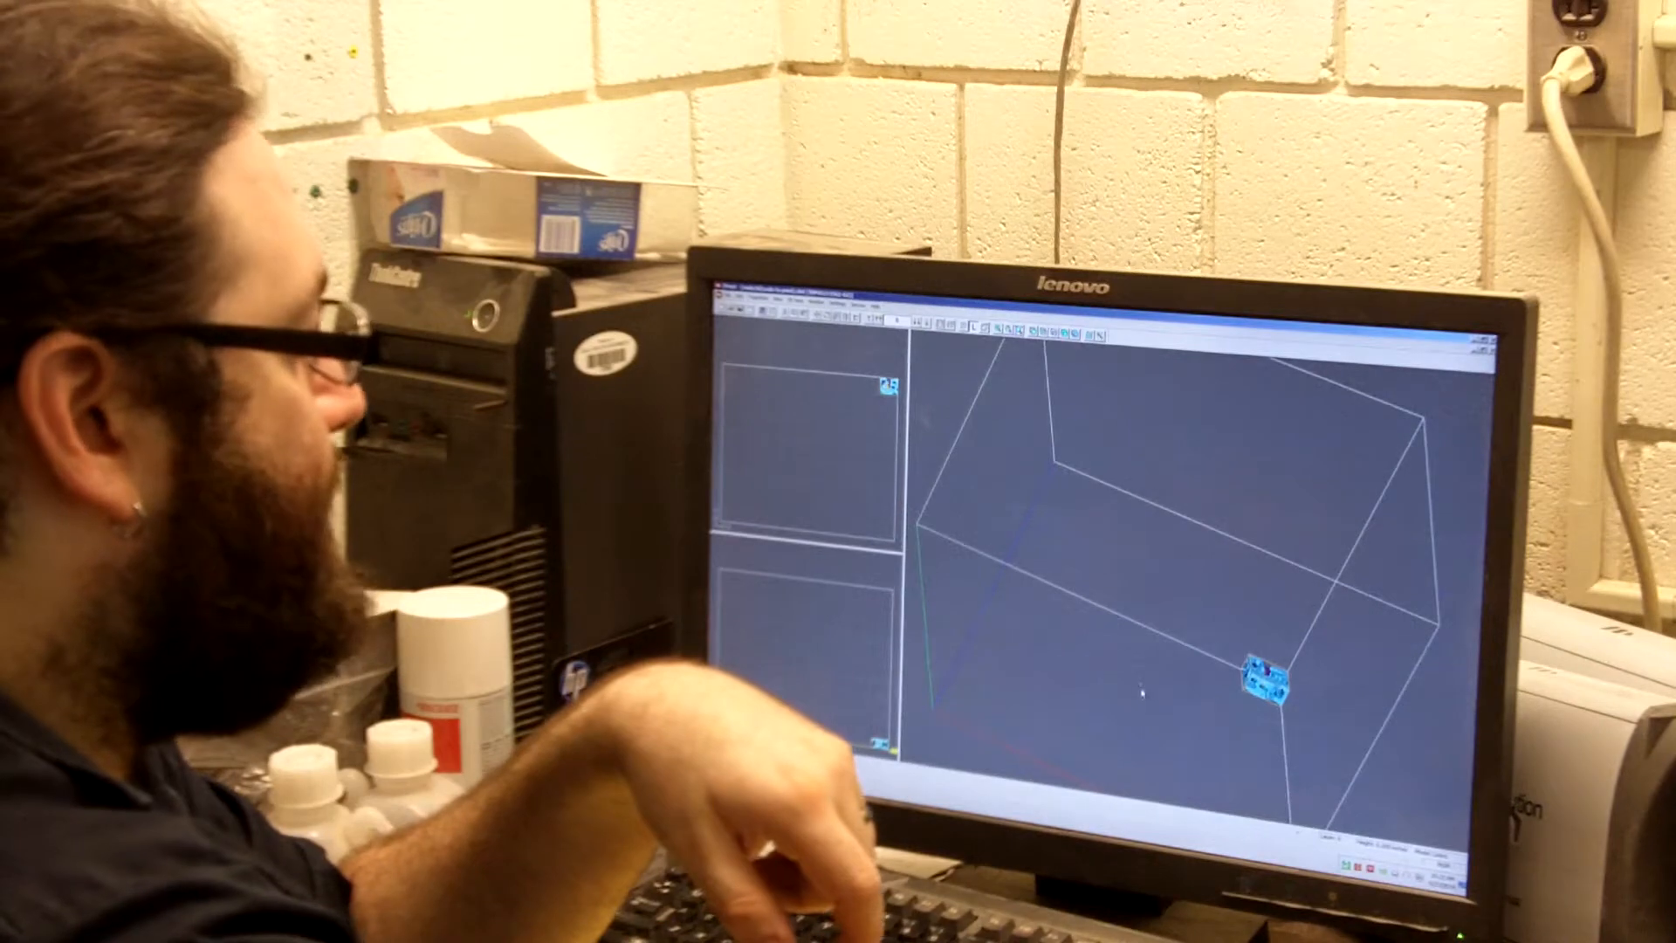
Orbit the 3D view around the small model at the tray corner.
middle_click_drag(1142, 692, 1158, 661)
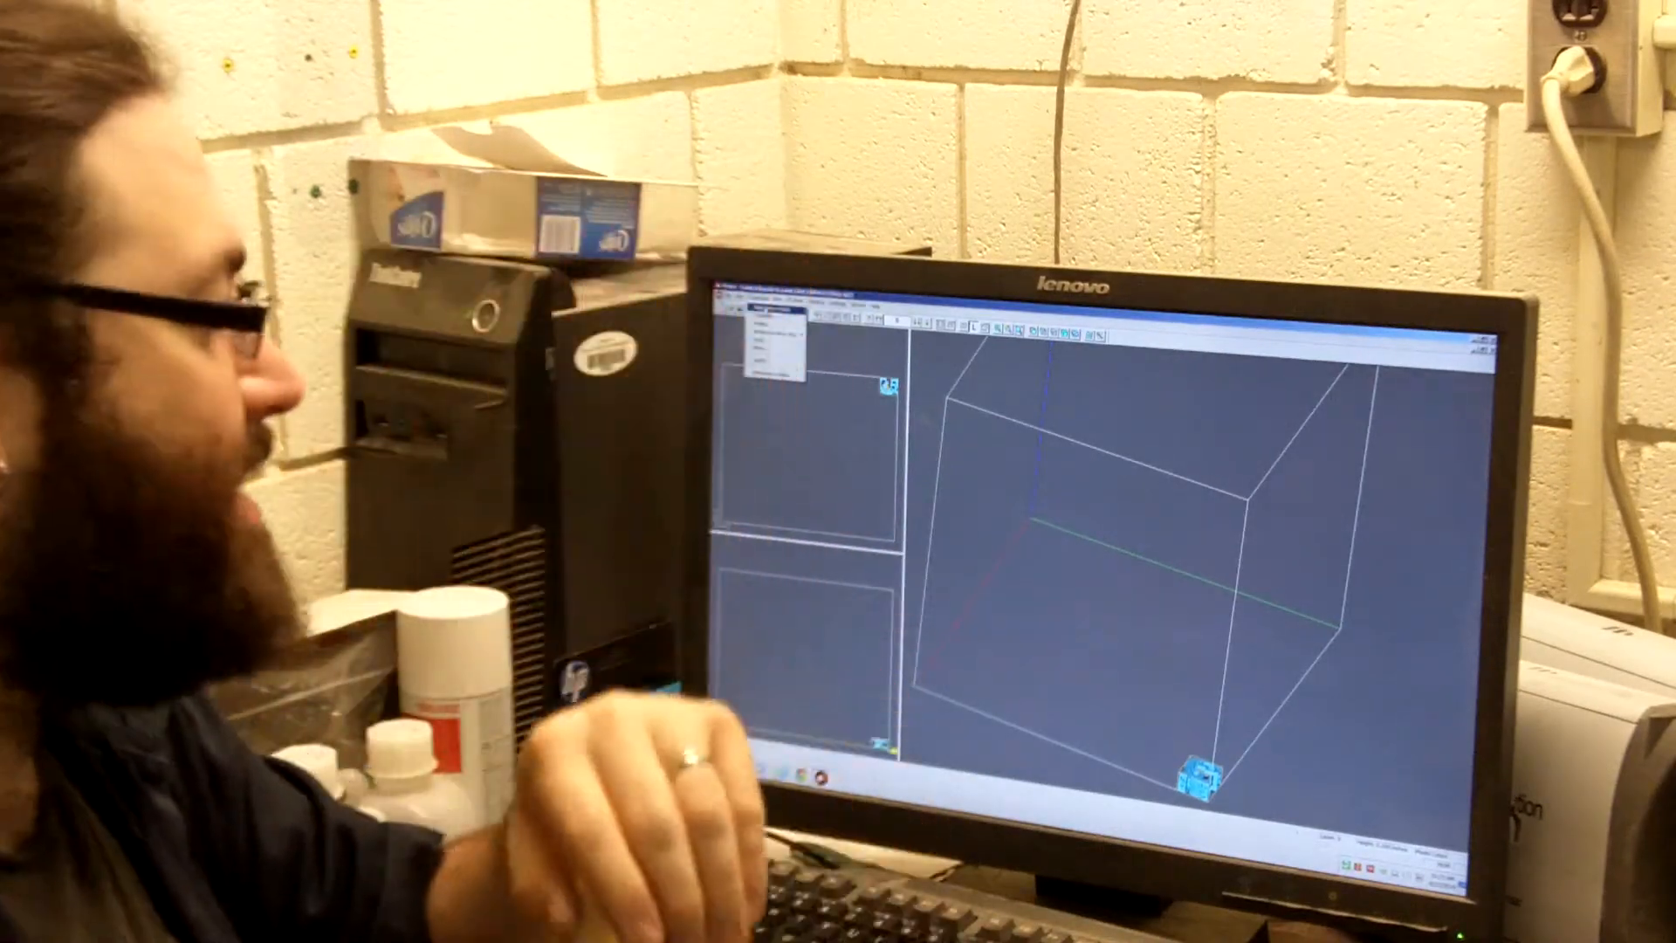
Place the model toward the tray's centre and rotate the build-box view slightly to check it.
key("Escape")
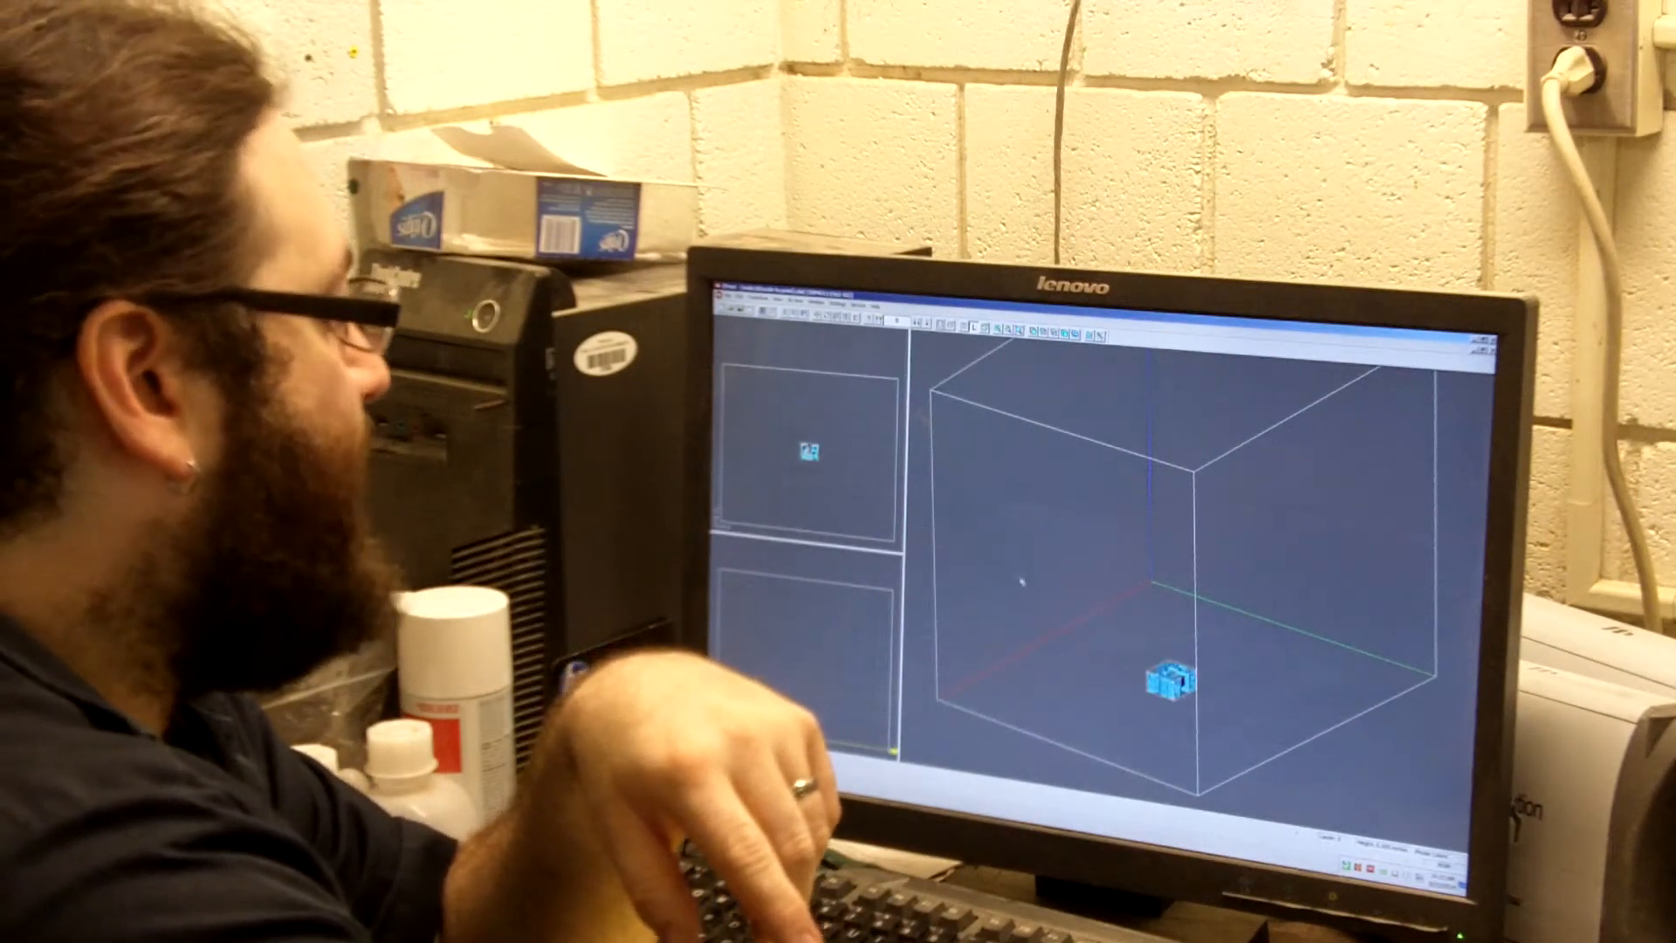
key("Right")
key("Right")
key("Right")
key("Right")
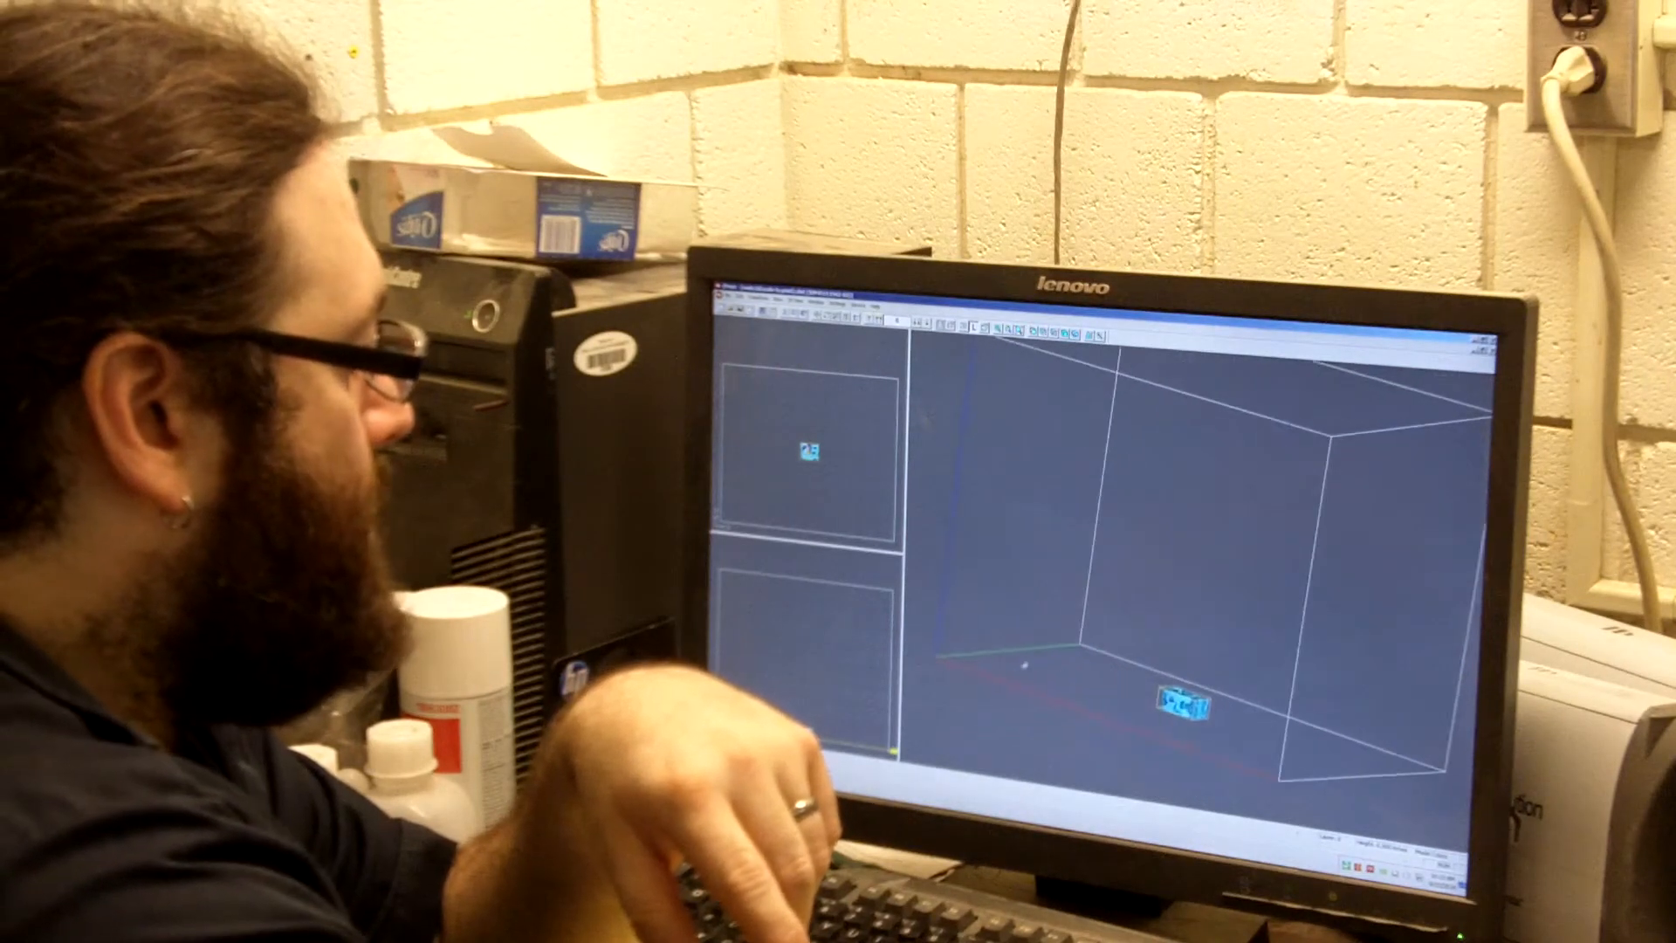
key("Right")
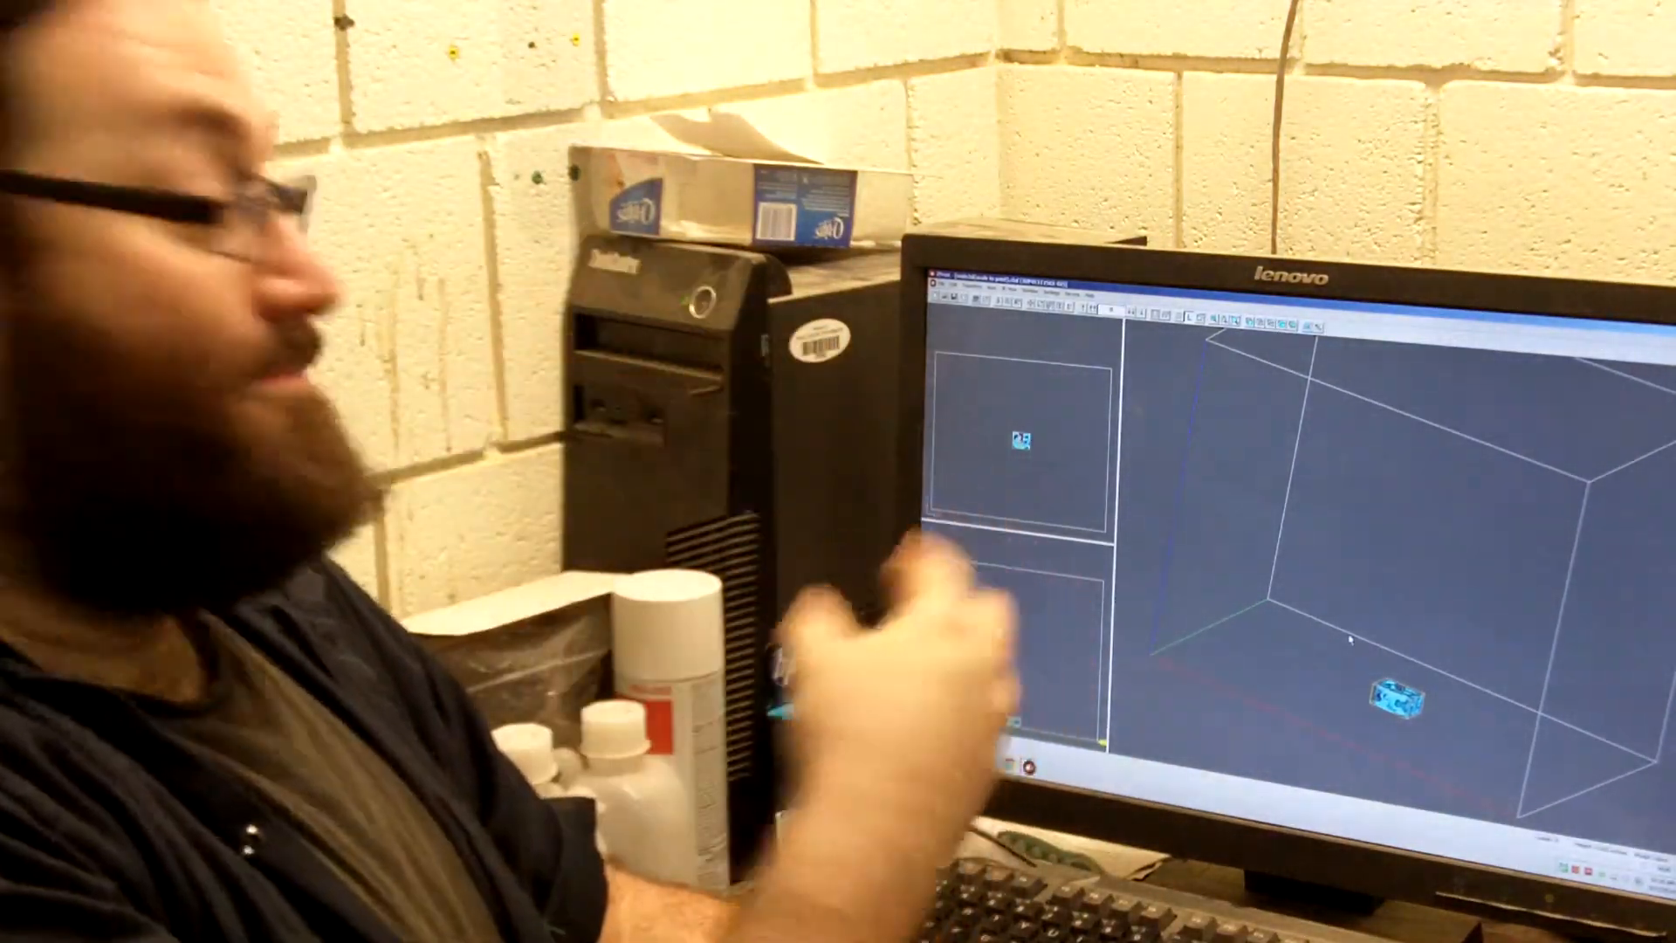
Orbit the build volume from top-down to angled views, inspecting the small model's sides on the tray floor.
middle_click_drag(1349, 637, 1324, 629)
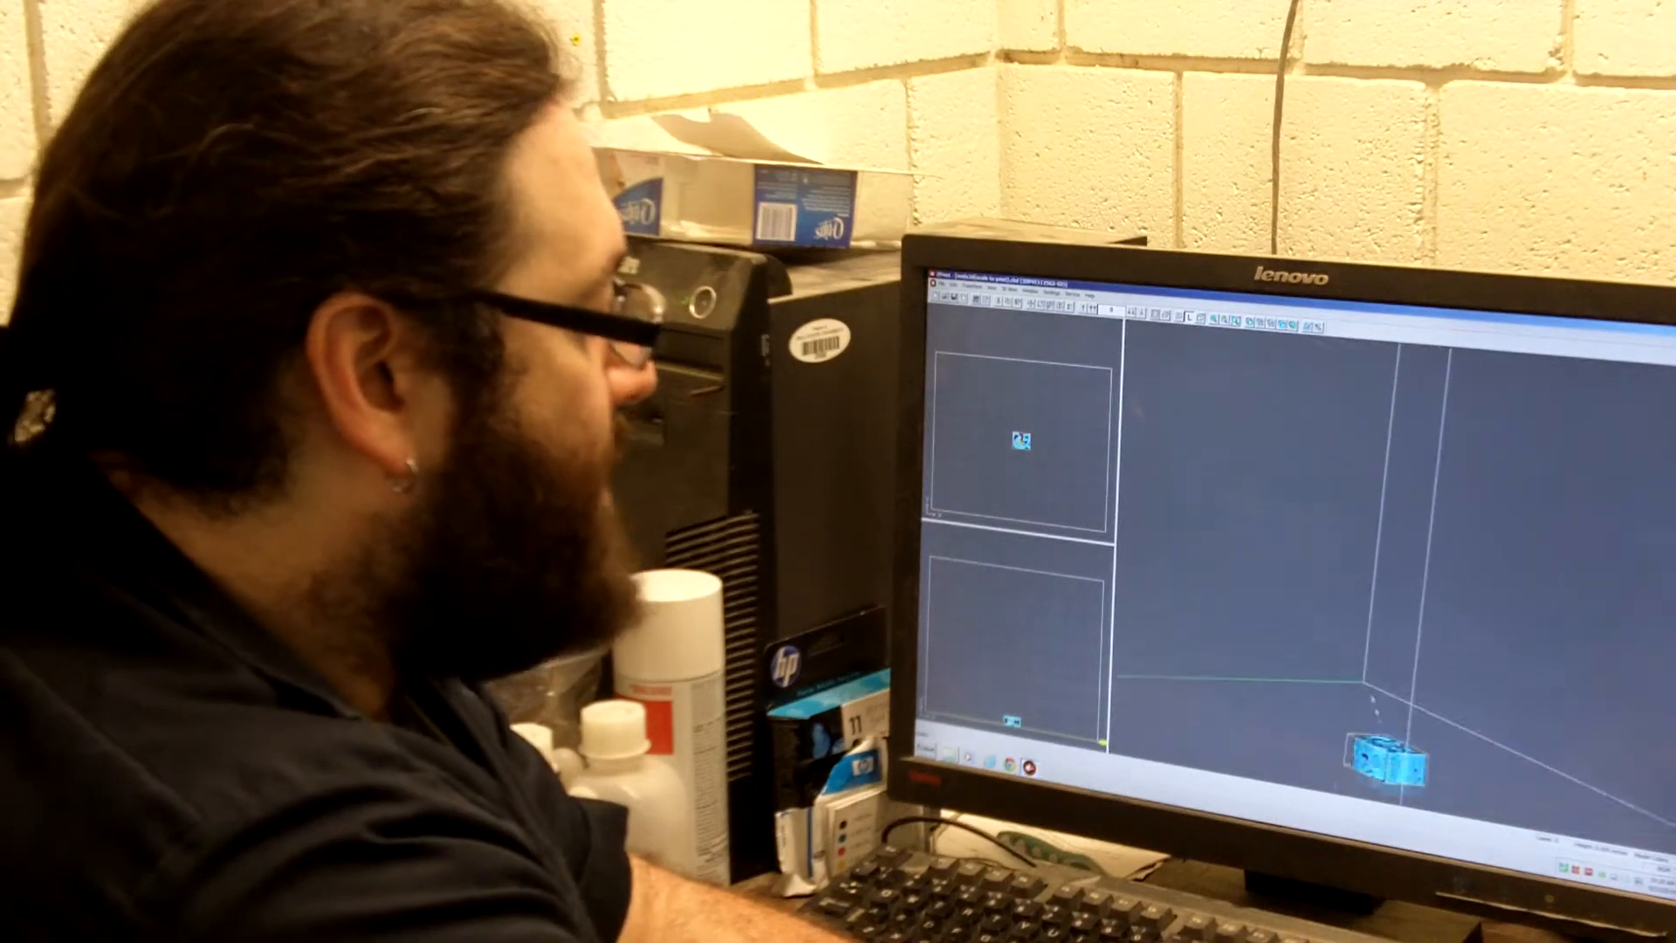
middle_click_drag(1375, 707, 1391, 747)
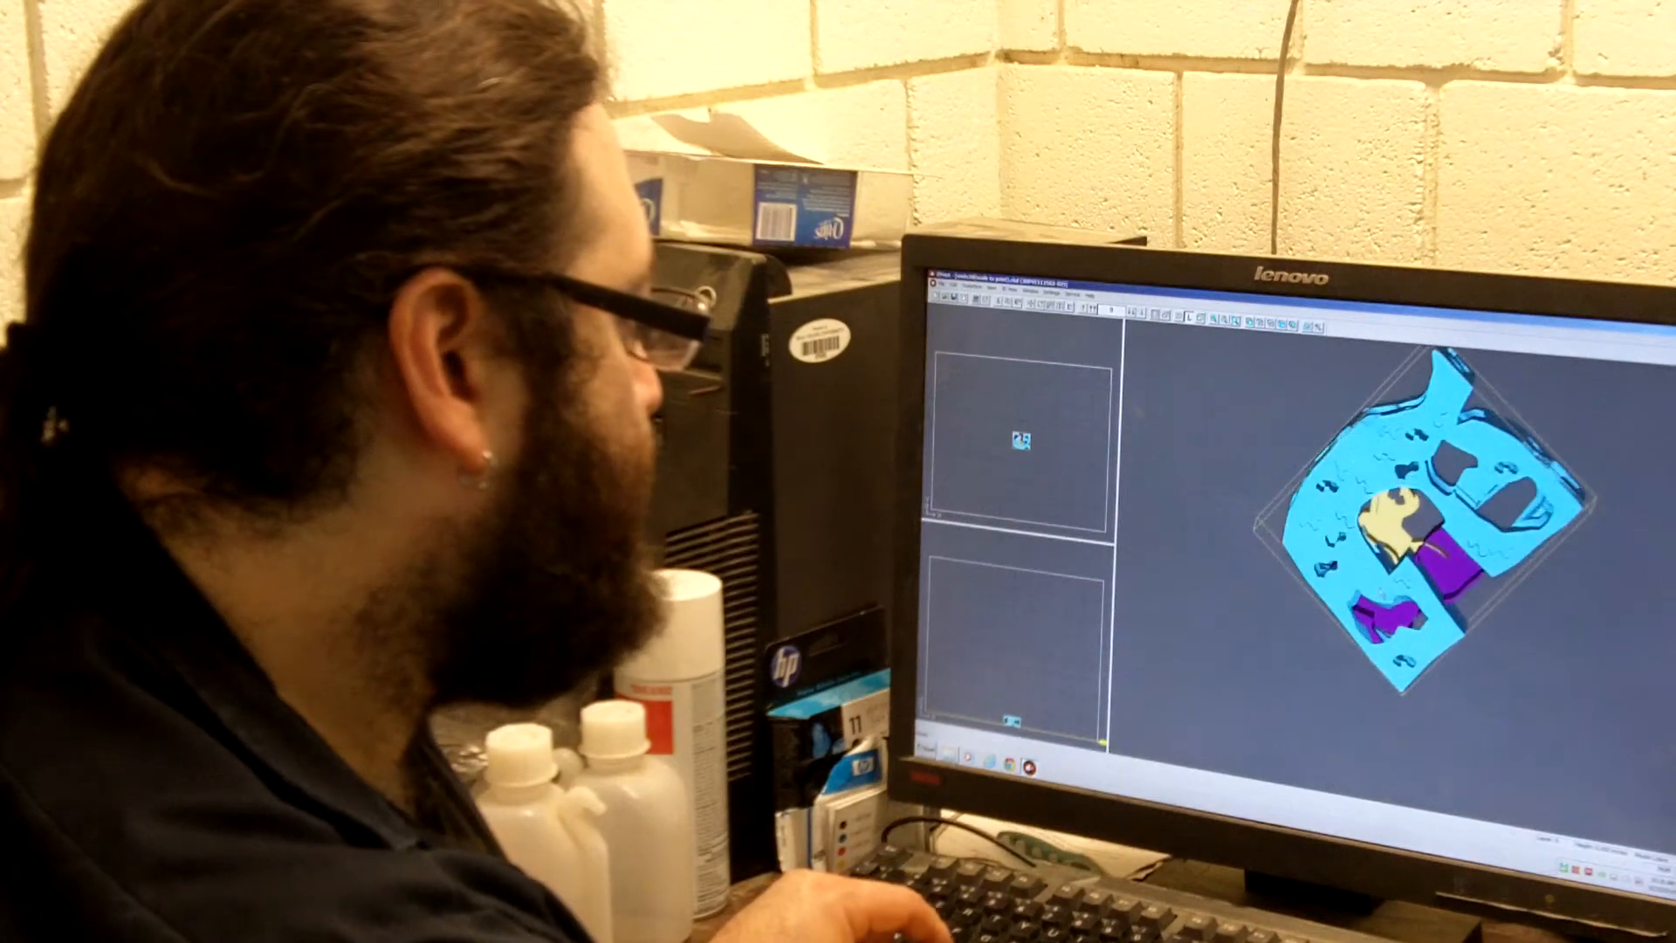
middle_click_drag(1415, 550, 1441, 615)
middle_click_drag(1415, 550, 1388, 602)
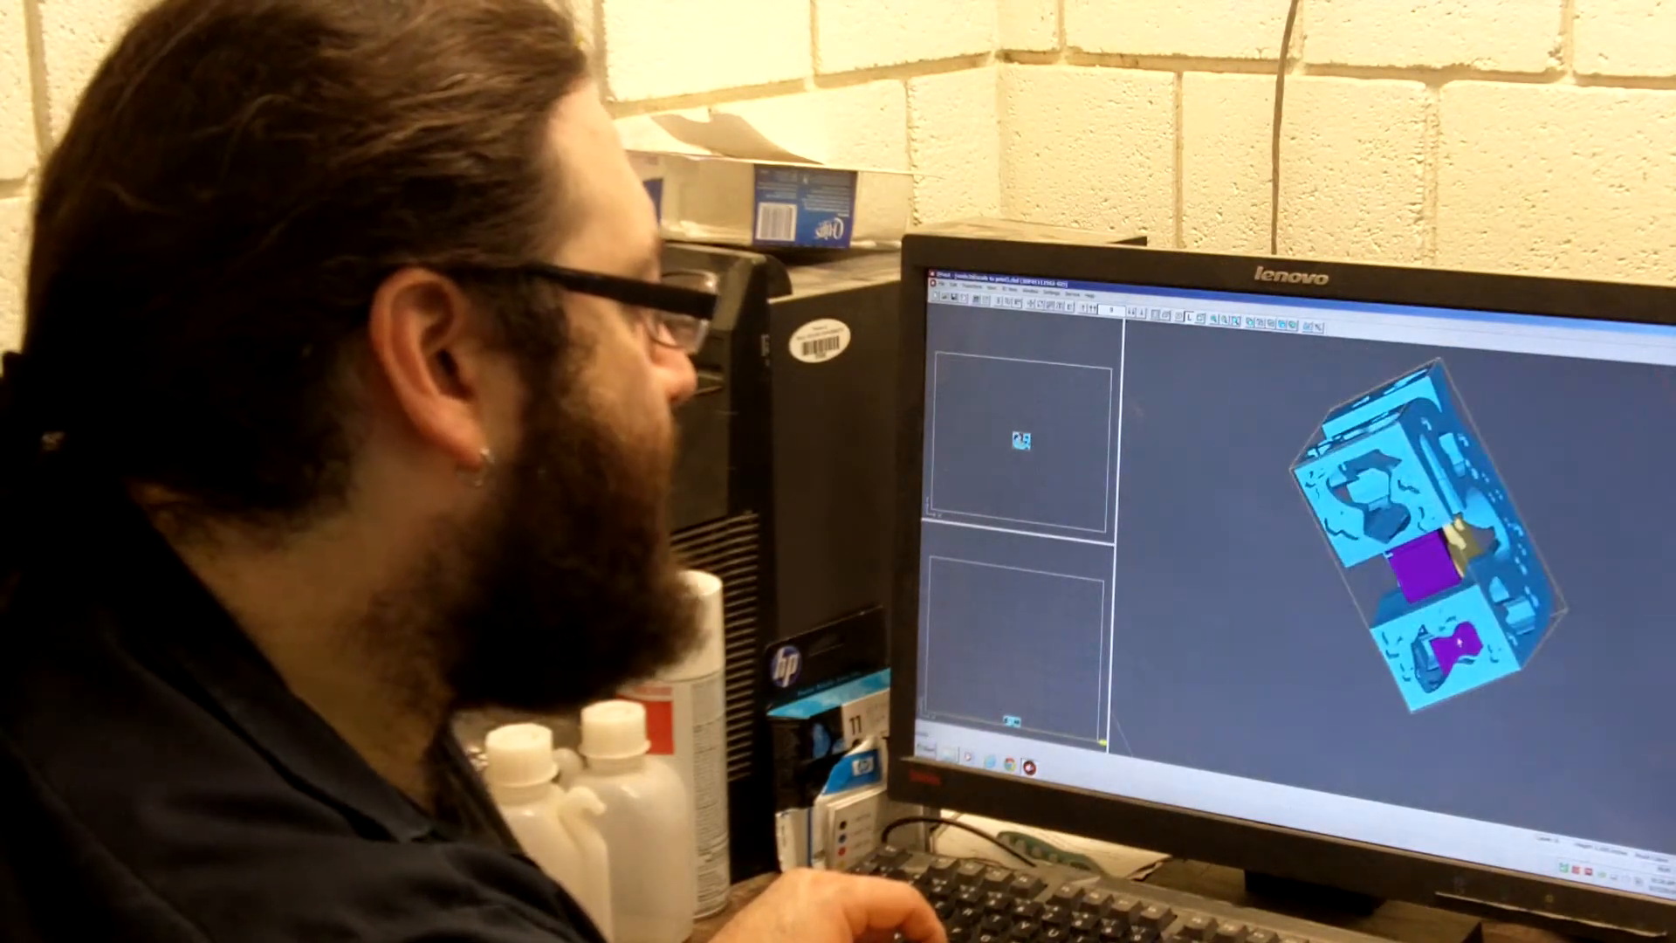
mouse_move(1416, 550)
middle_mouse_down()
mouse_move(1441, 578)
mouse_move(1389, 524)
mouse_move(1441, 524)
middle_mouse_up()
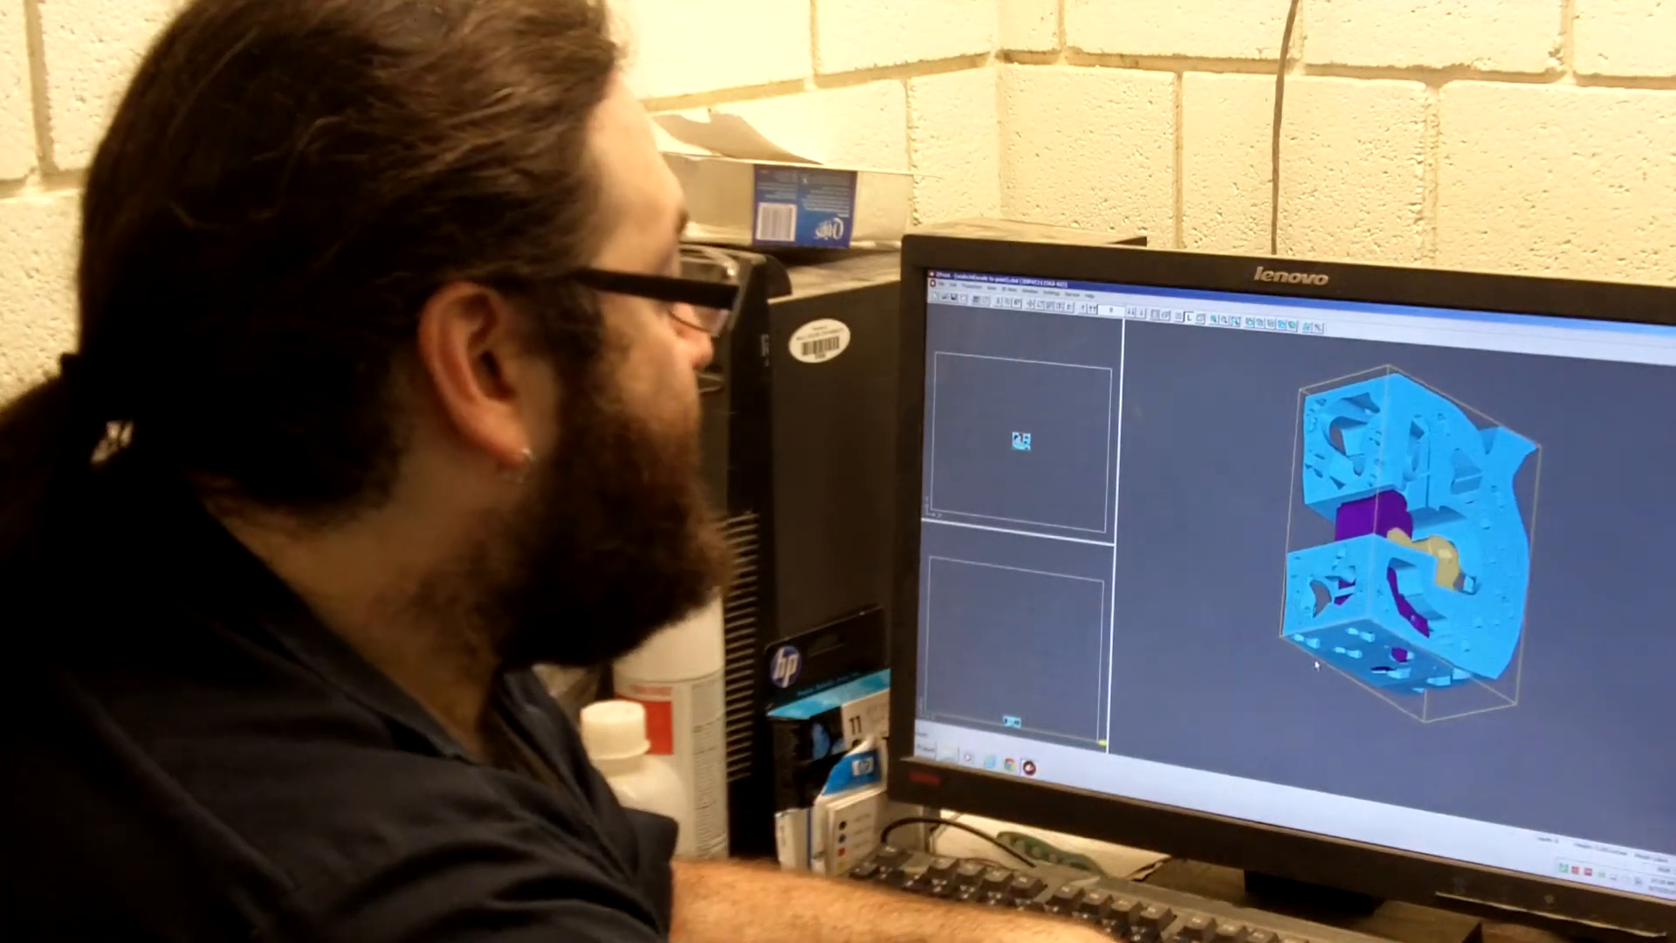
scroll(1415, 550, "up", 3)
scroll(1414, 550, "down", 3)
scroll(1388, 564, "down", 3)
scroll(1388, 564, "down", 3)
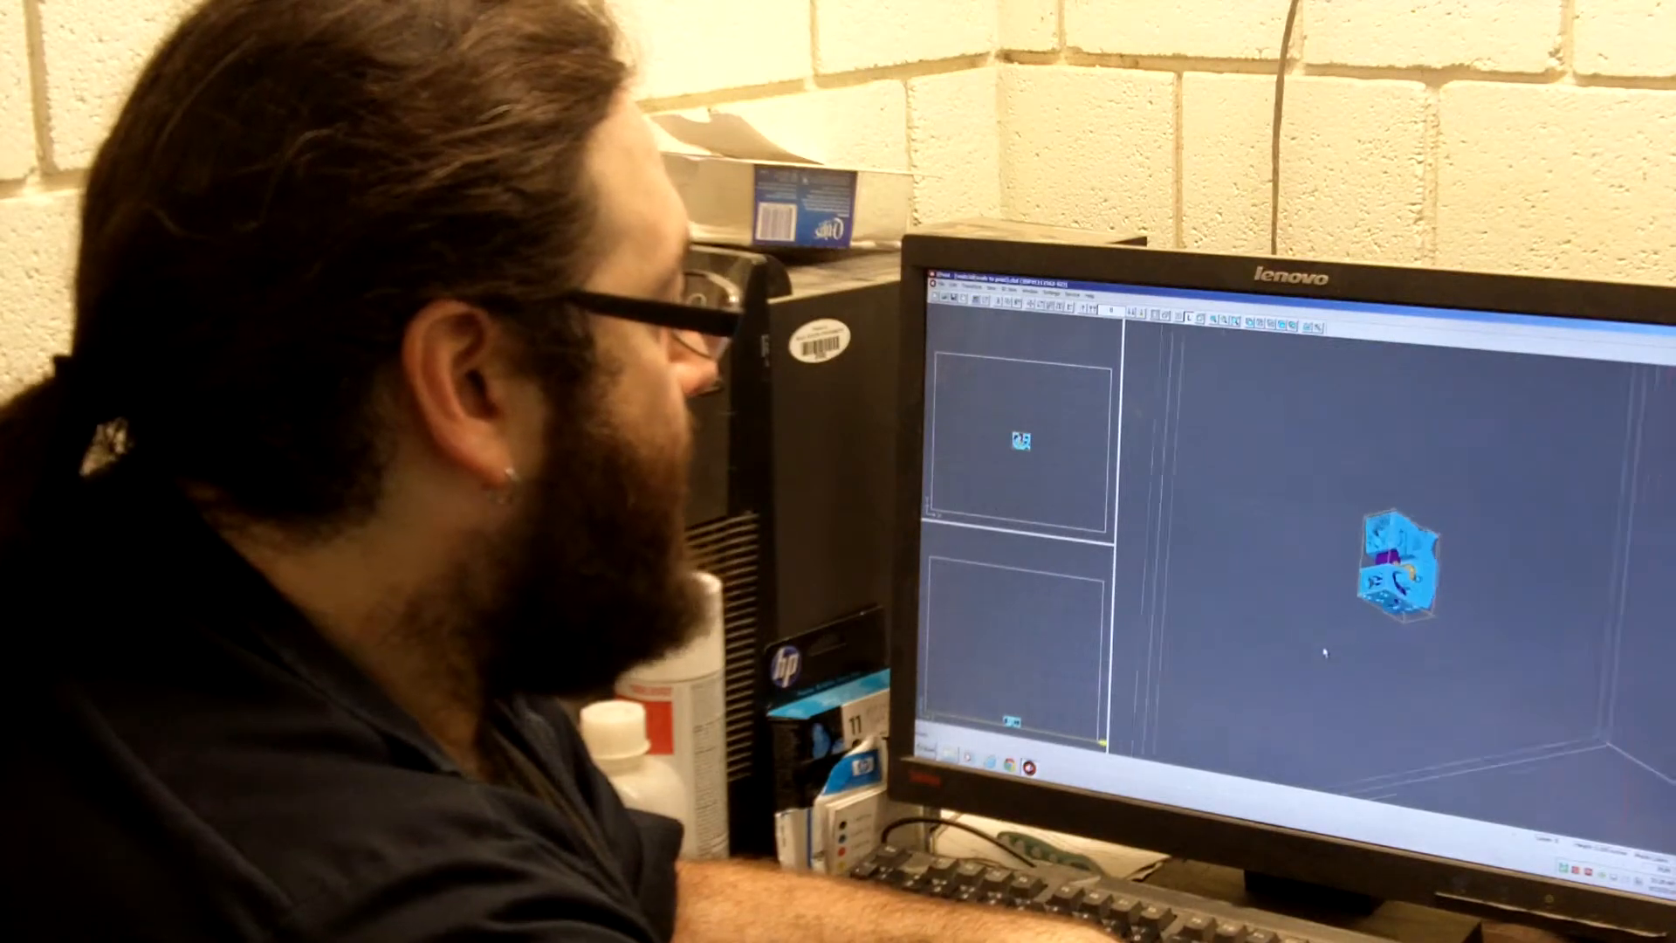
scroll(1389, 563, "down", 2)
middle_click_drag(1366, 691, 1214, 548)
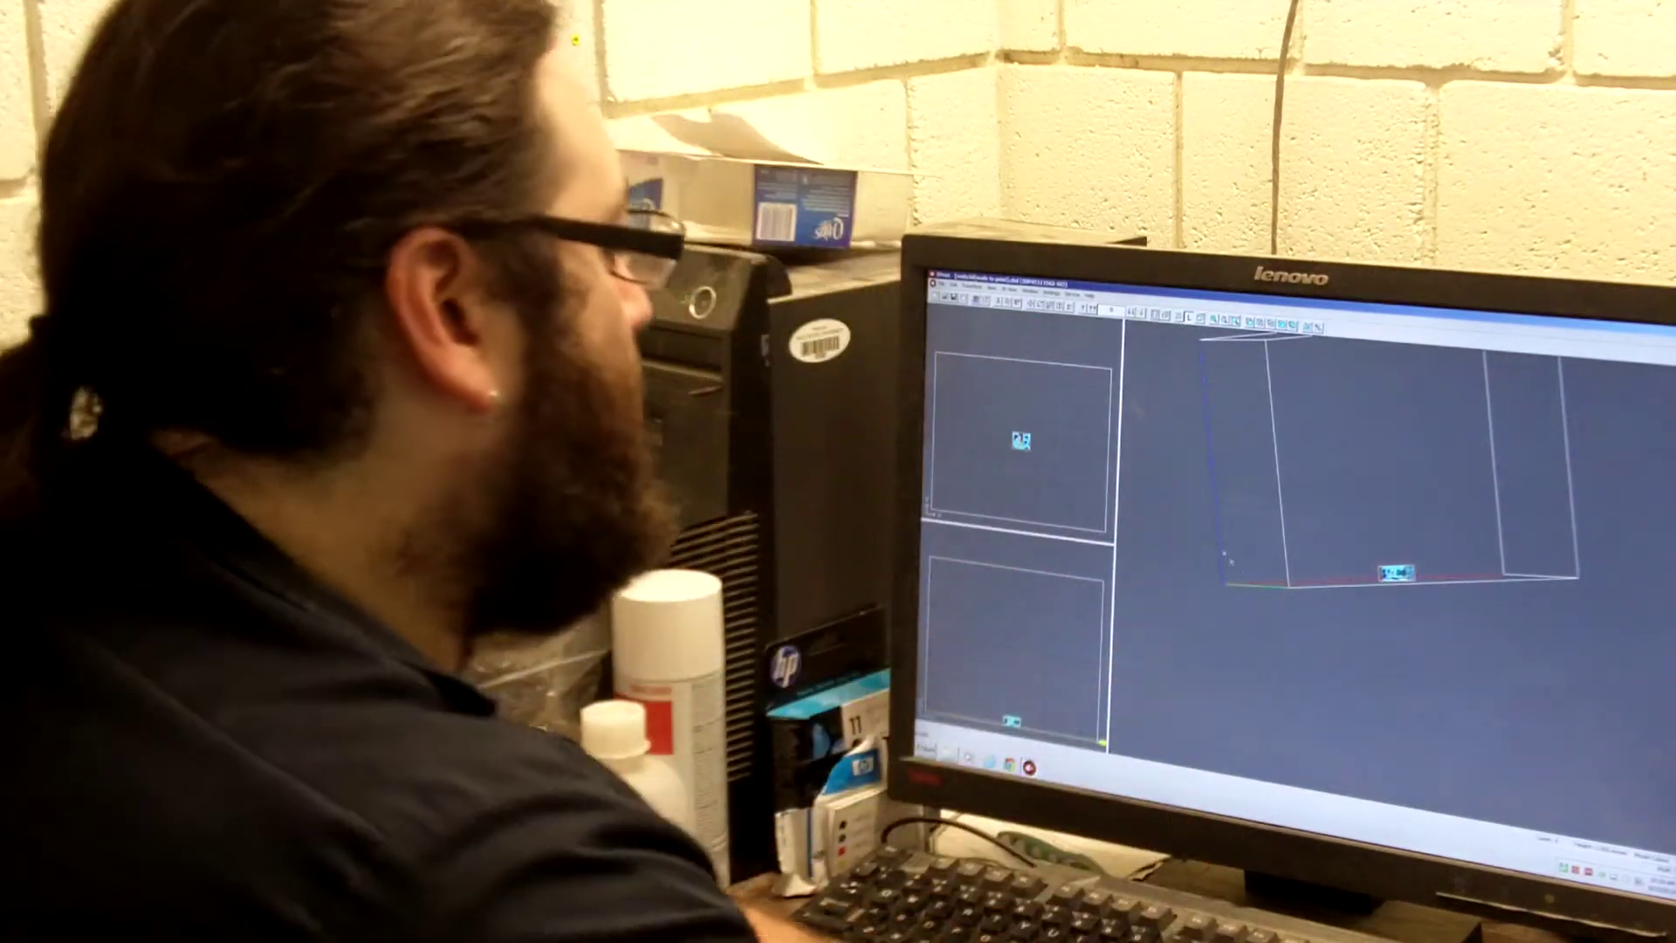
middle_click_drag(1213, 548, 1280, 701)
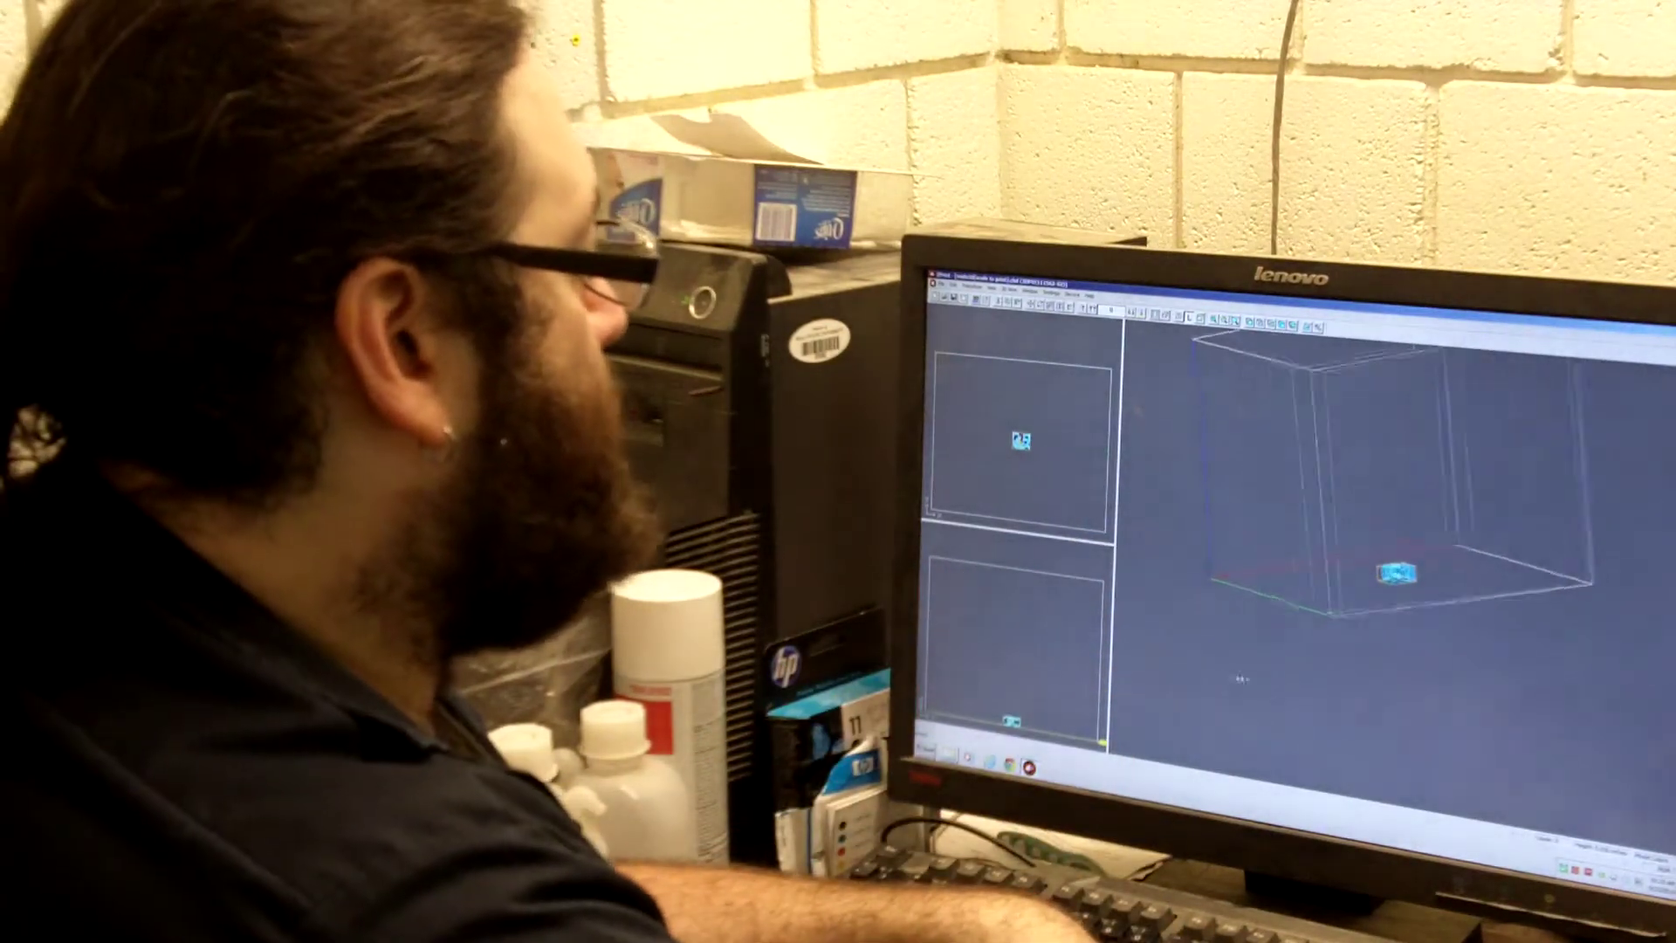
middle_click_drag(1242, 678, 1328, 694)
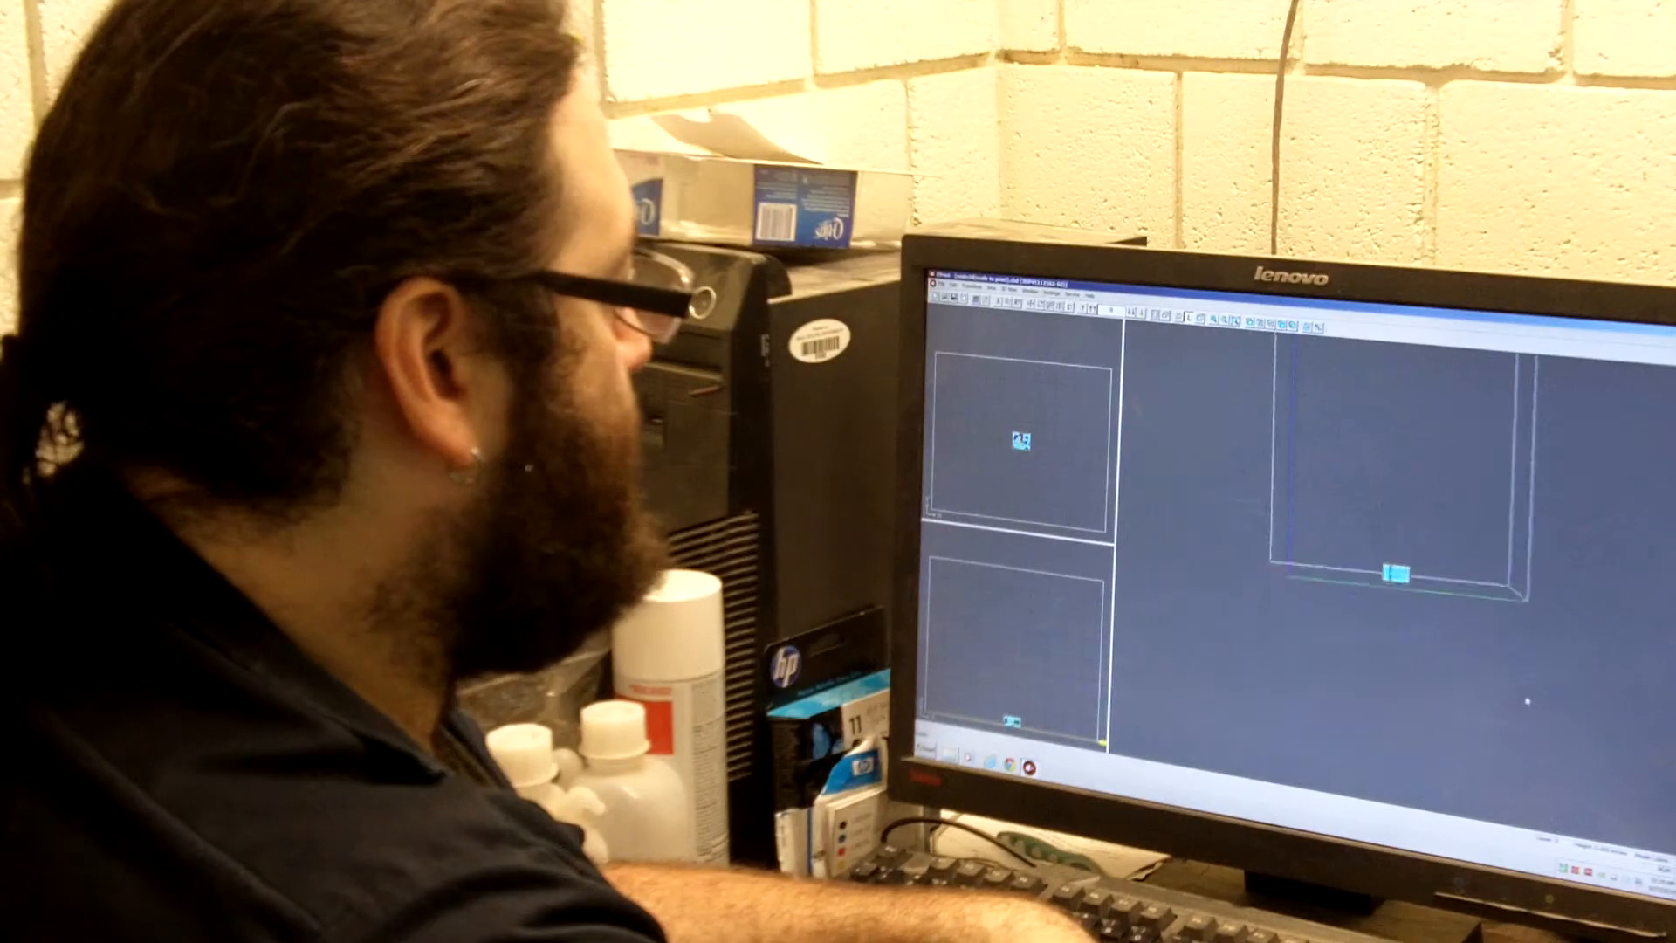
middle_click_drag(1526, 703, 1544, 709)
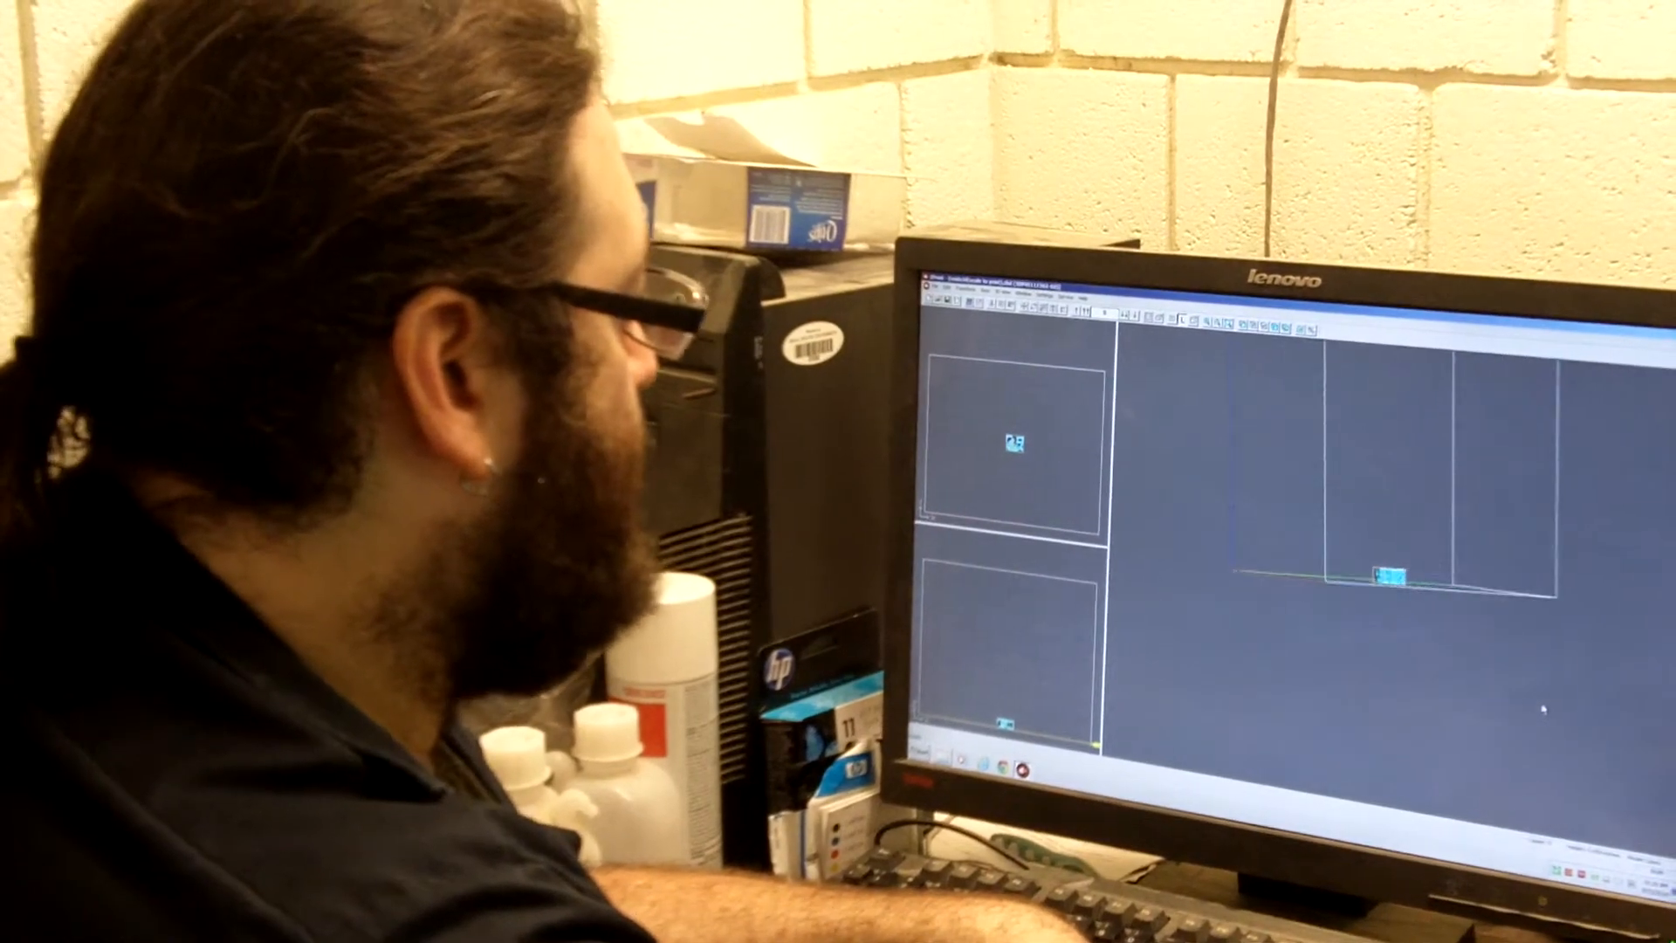
mouse_move(1543, 709)
middle_mouse_down()
mouse_move(1314, 659)
mouse_move(1022, 648)
middle_mouse_up()
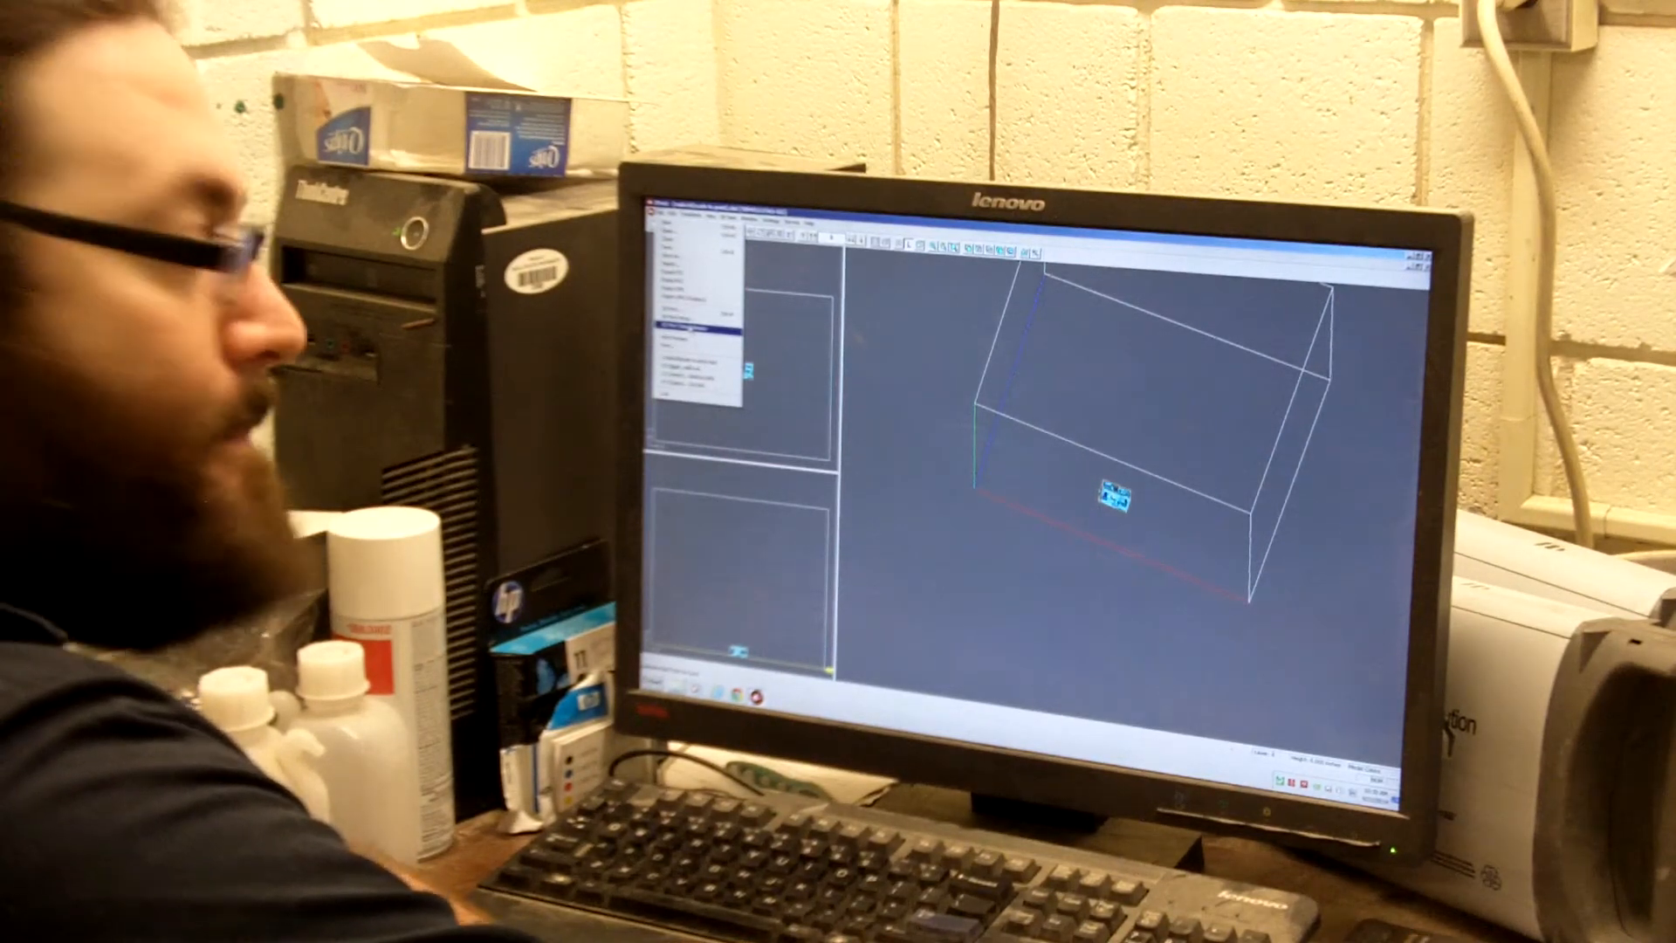
Show the print time estimate report, then minimize everything down to the desktop.
left_click(694, 328)
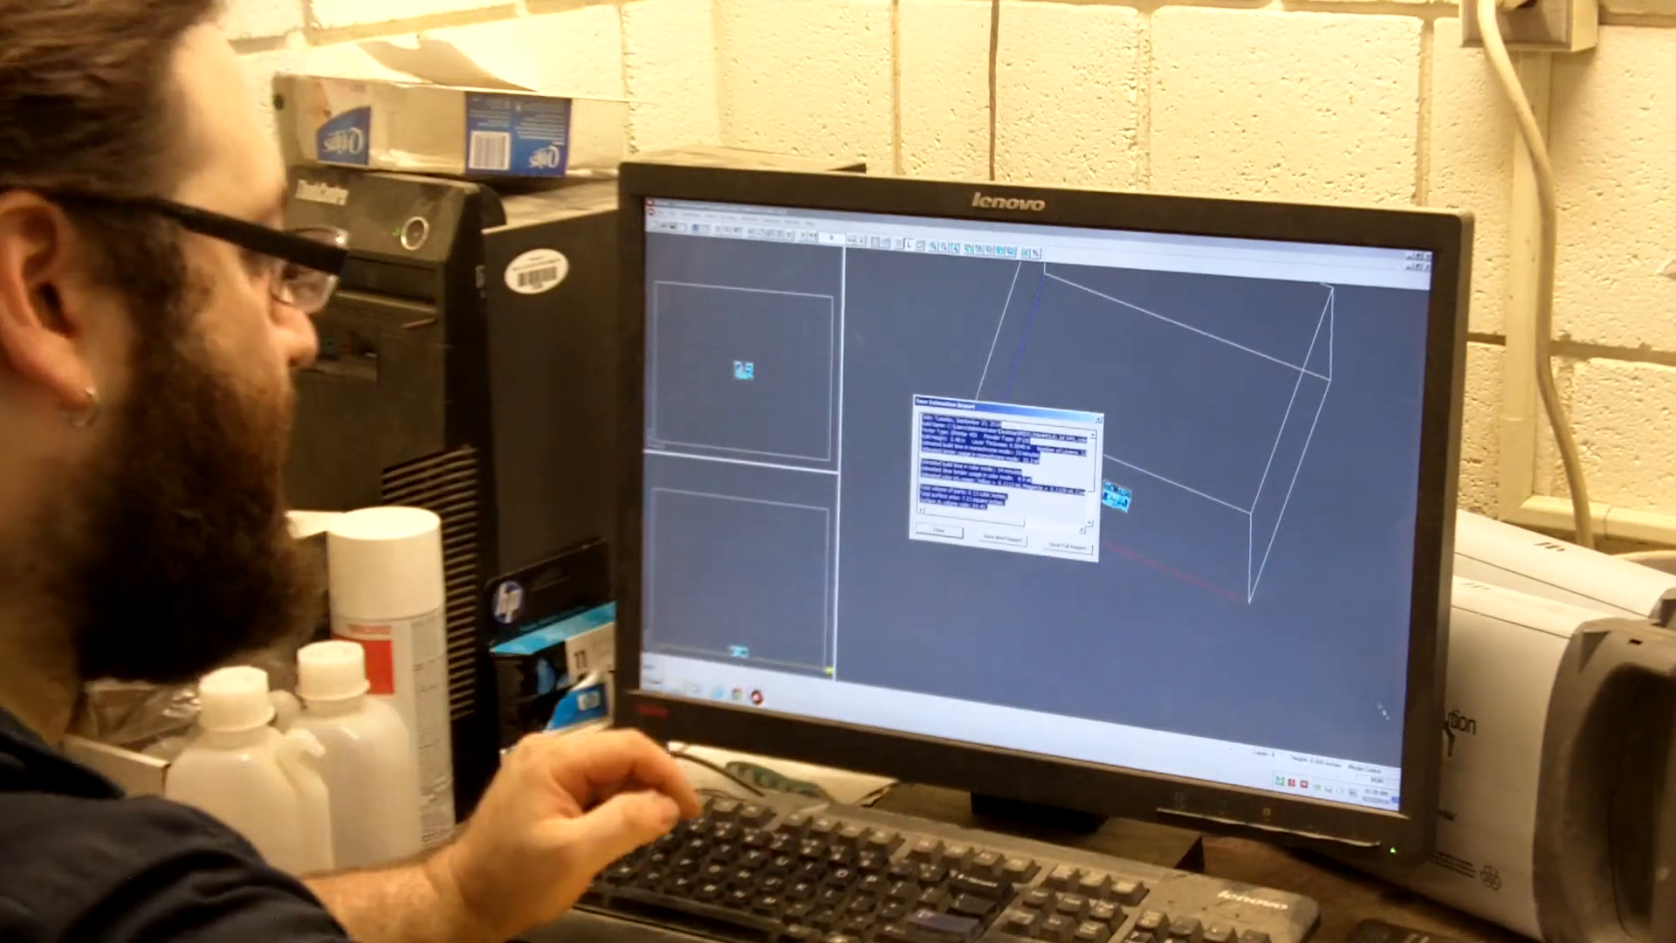
key("super+d")
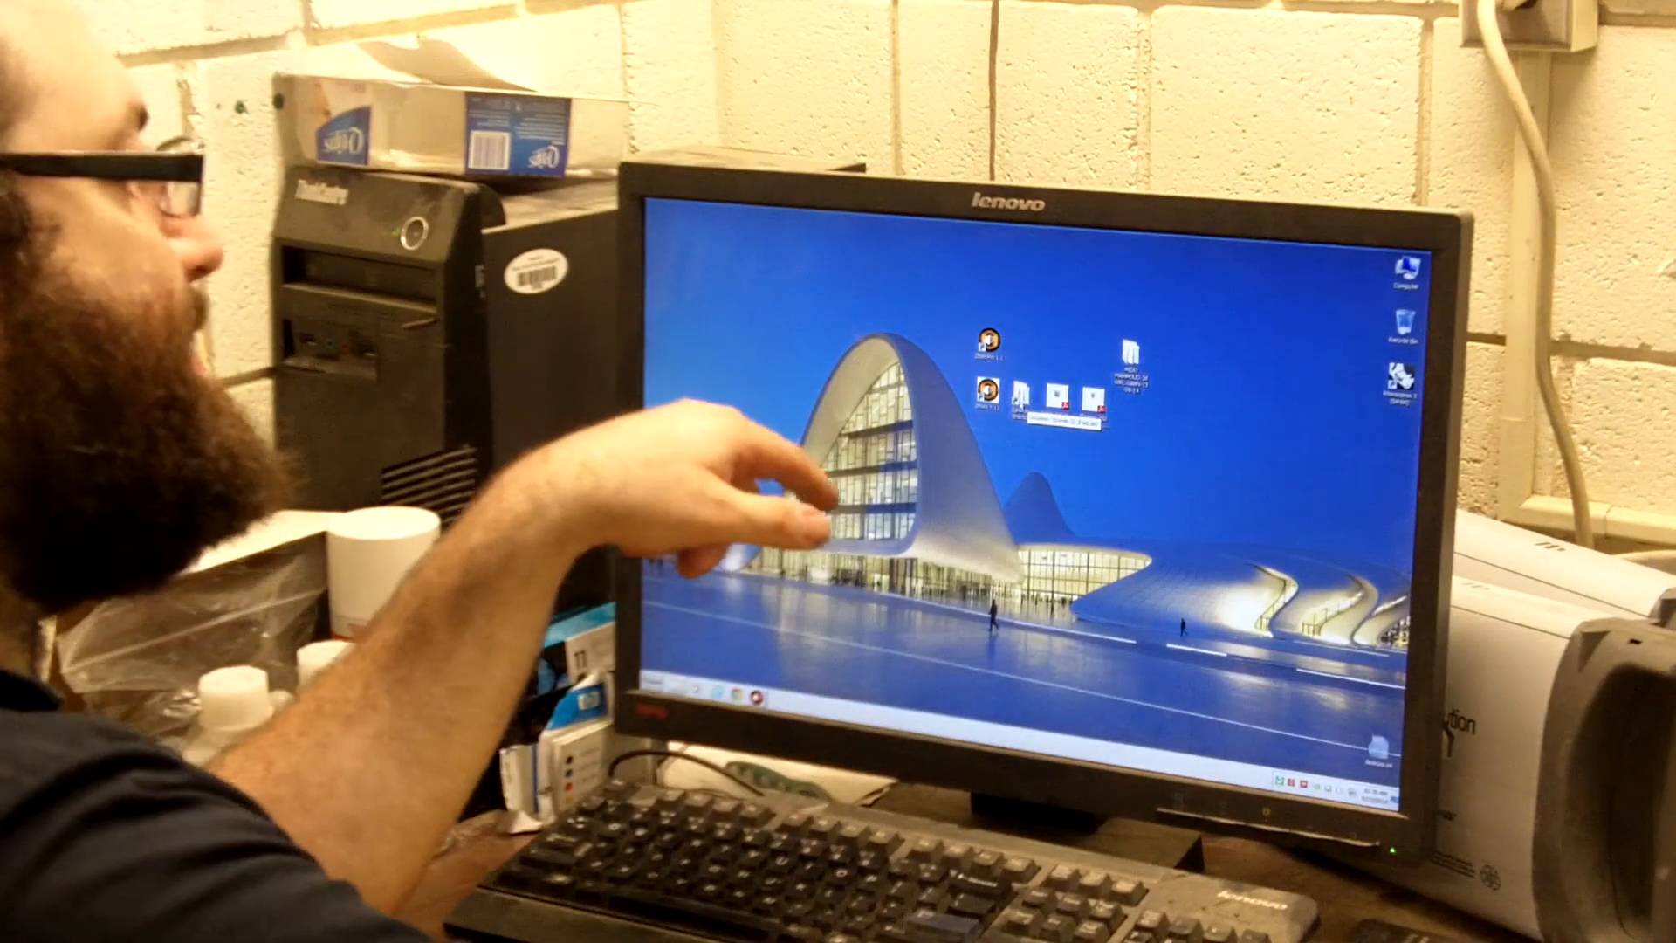
Bring the windows back and maximize the File Explorer client folder to locate the pricing workbook.
key("super+d")
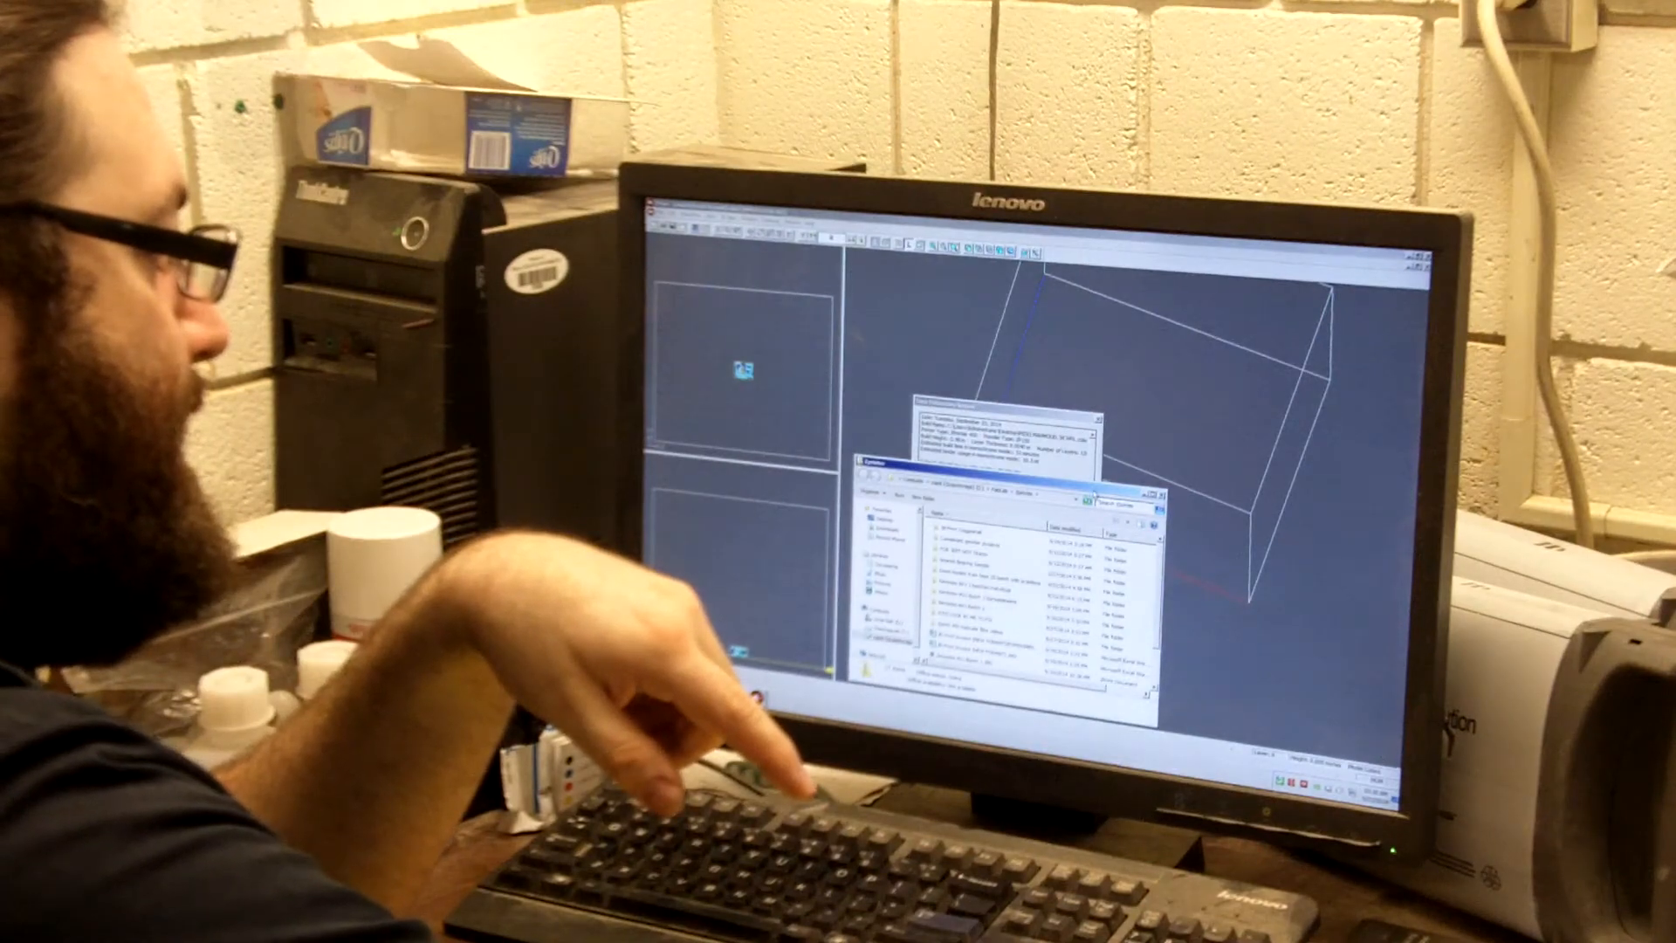
key("super+Up")
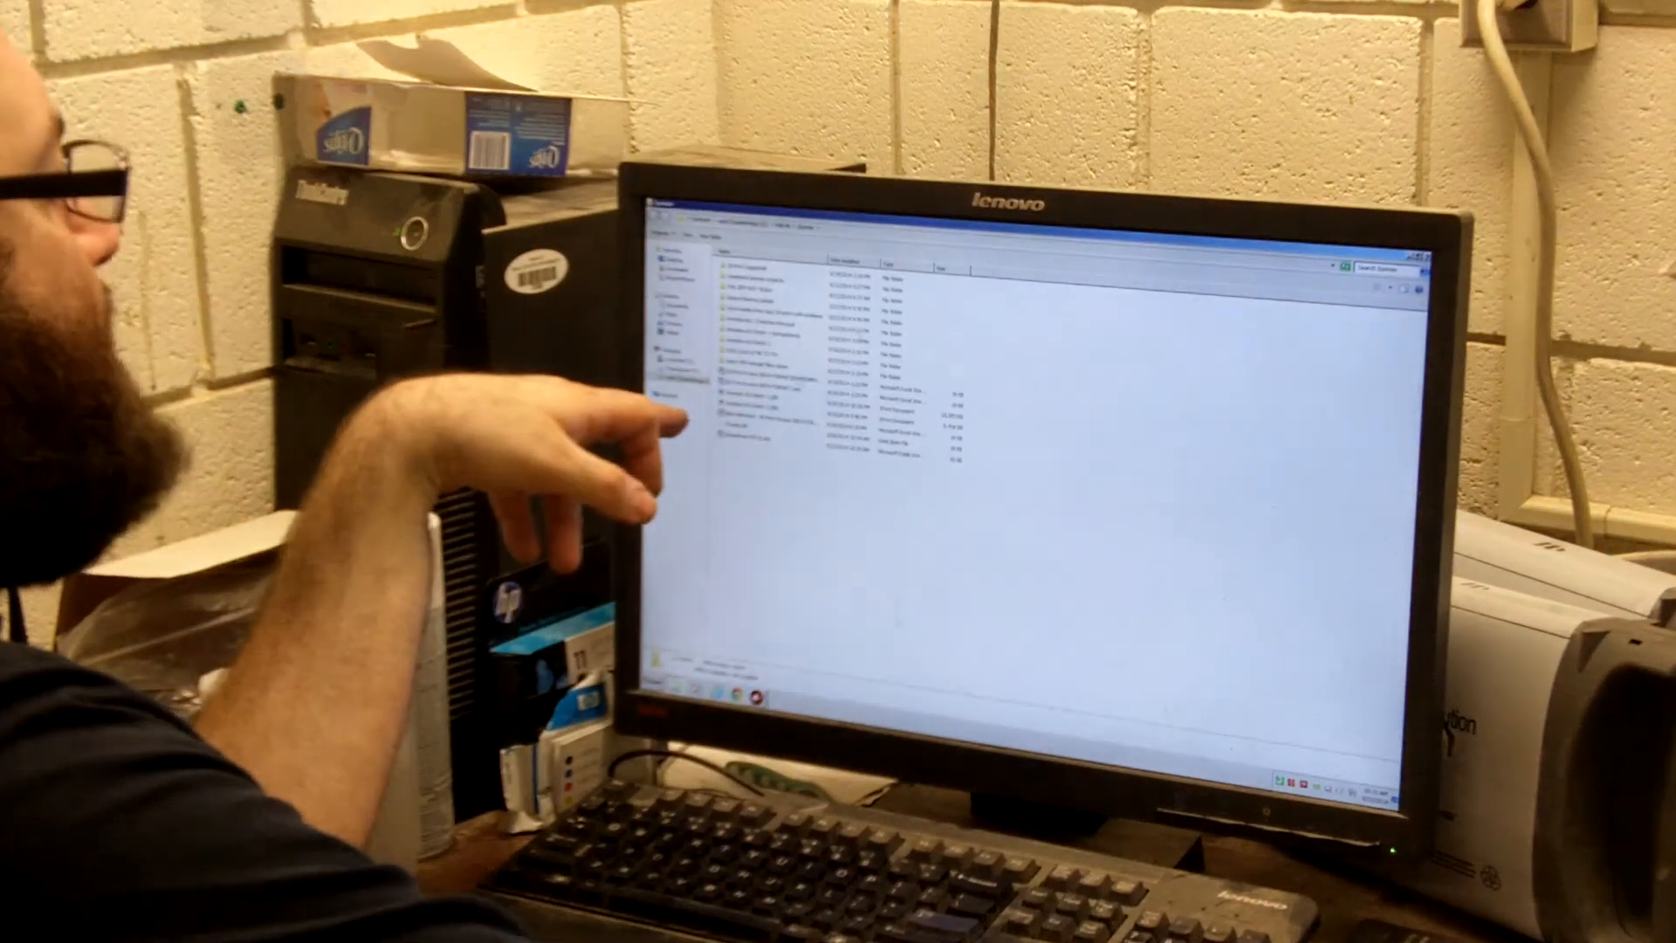